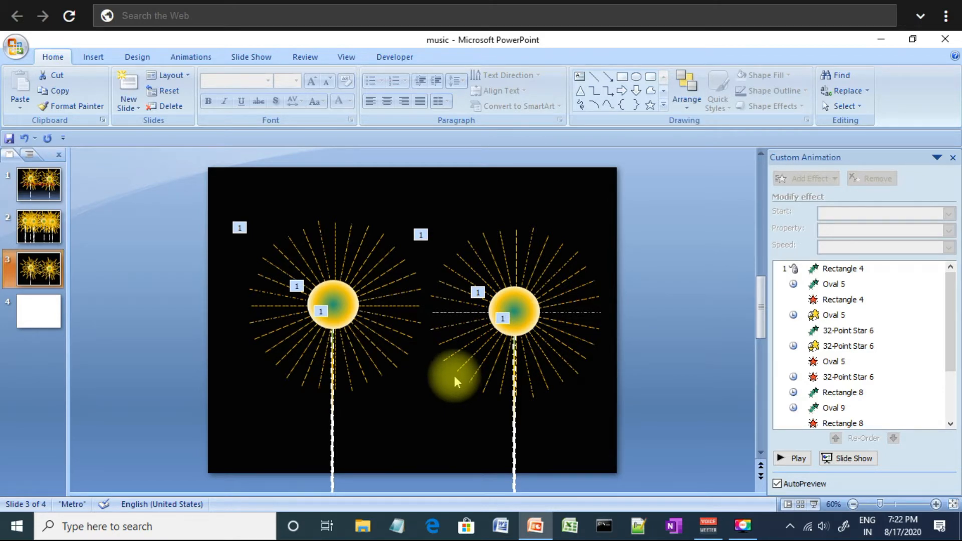
- Preview the finished fireworks animation on slide 3
left_click(797, 458)
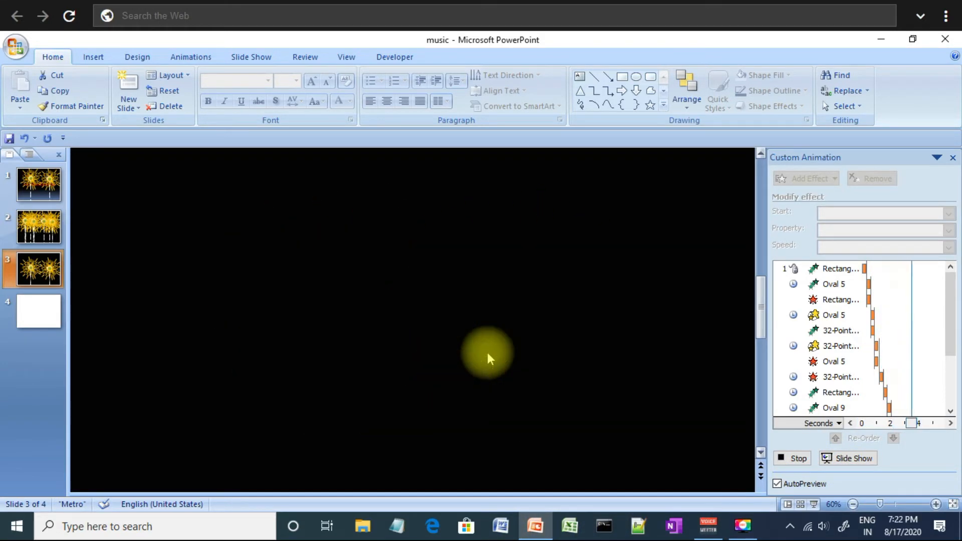
left_click(797, 458)
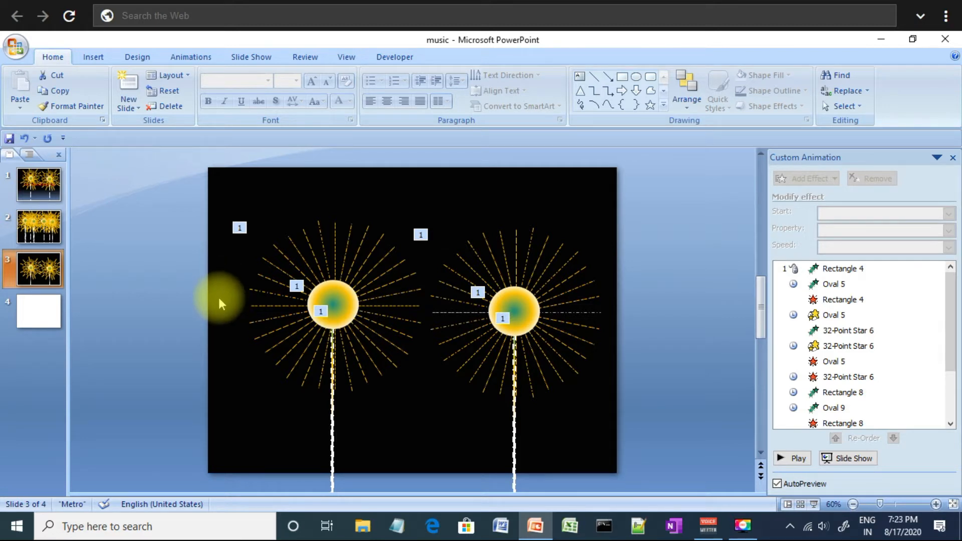
- Draw a tall rectangle about 5.05" high and 1.17" wide on the left side of blank slide 4
left_click(39, 309)
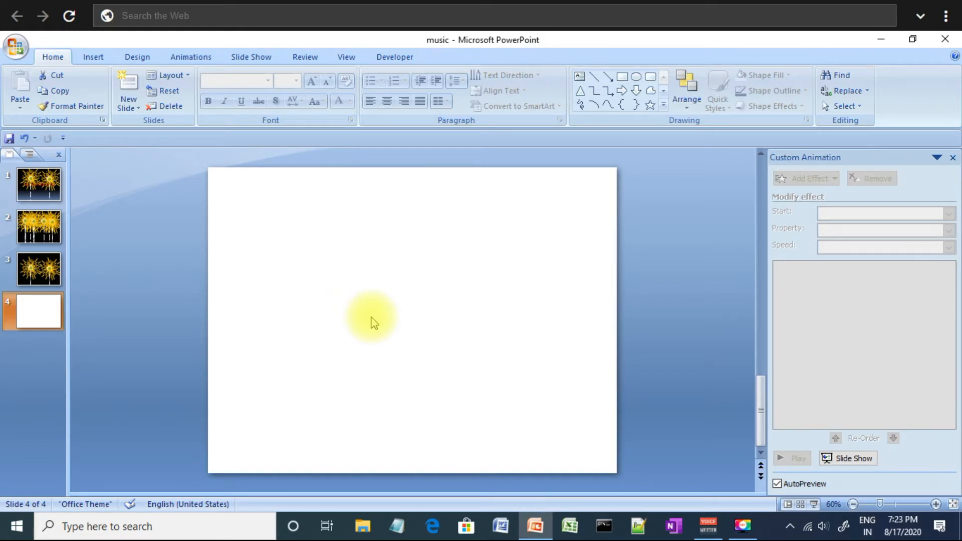
left_click(663, 104)
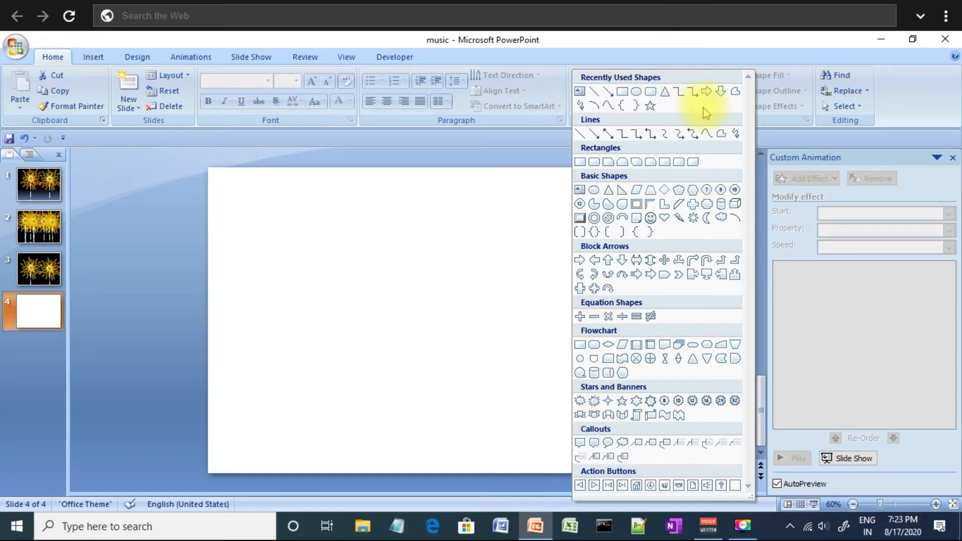
left_click(622, 91)
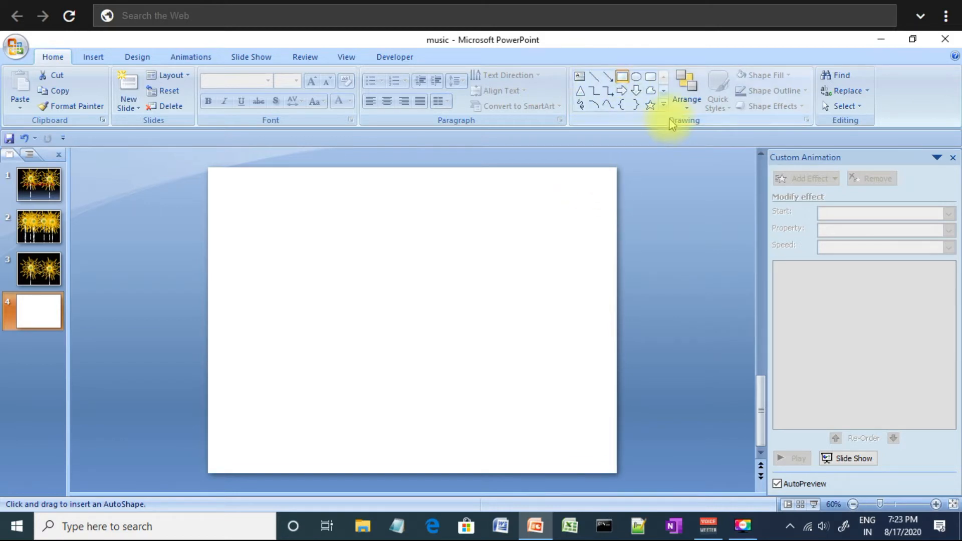
left_click(663, 104)
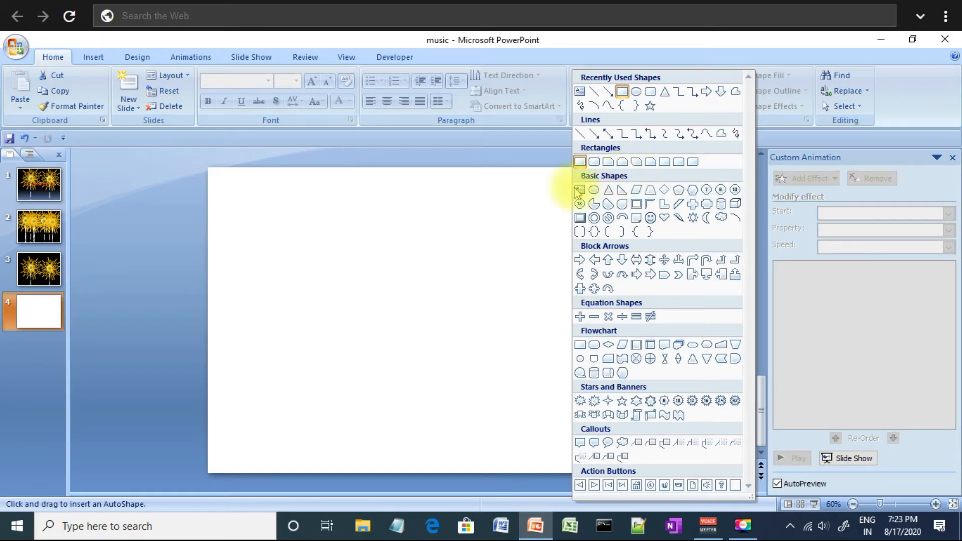
left_click_drag(254, 228, 303, 435)
mouse_move(275, 363)
left_mouse_down()
mouse_move(299, 331)
mouse_move(288, 361)
left_mouse_up()
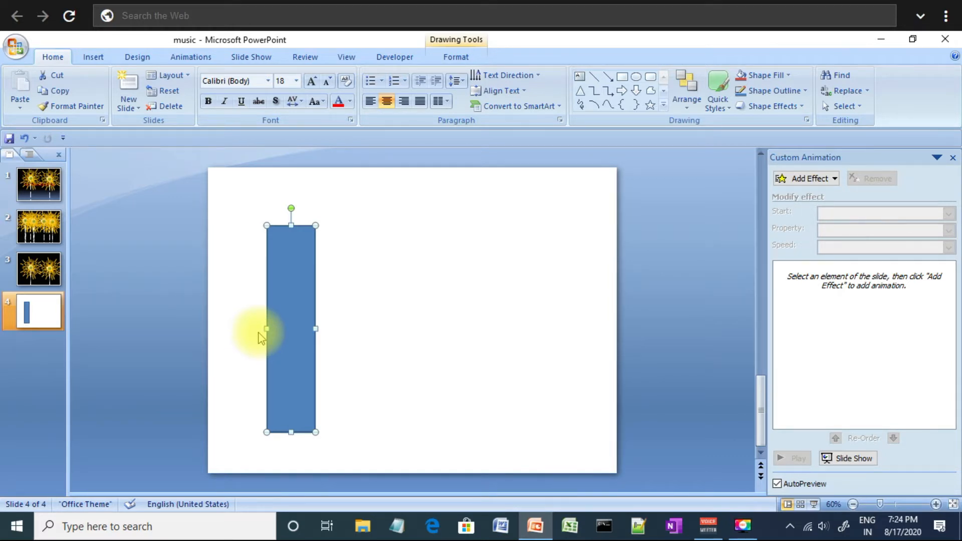
- Give the rectangle a linear gradient fill with the Linear Up direction
right_click(296, 269)
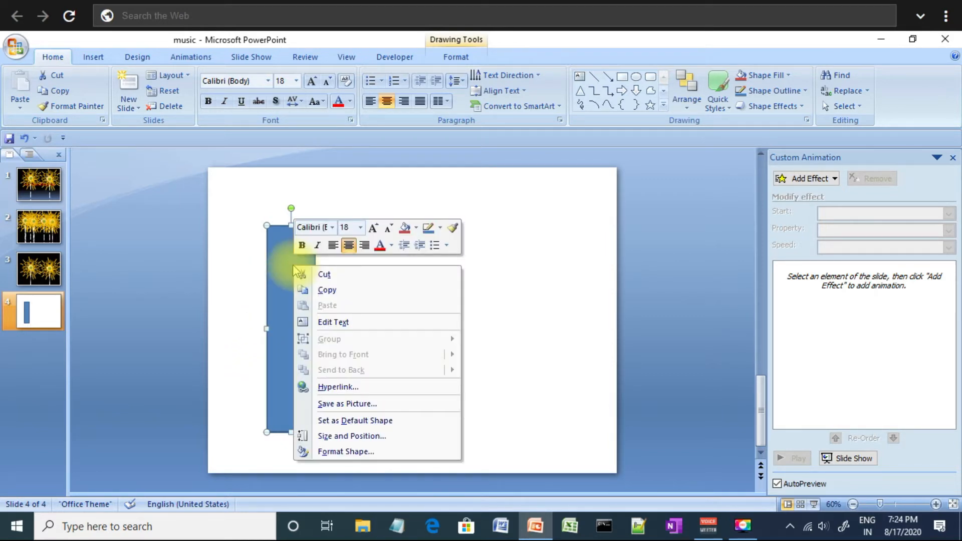
left_click(389, 452)
left_click_drag(477, 118, 514, 119)
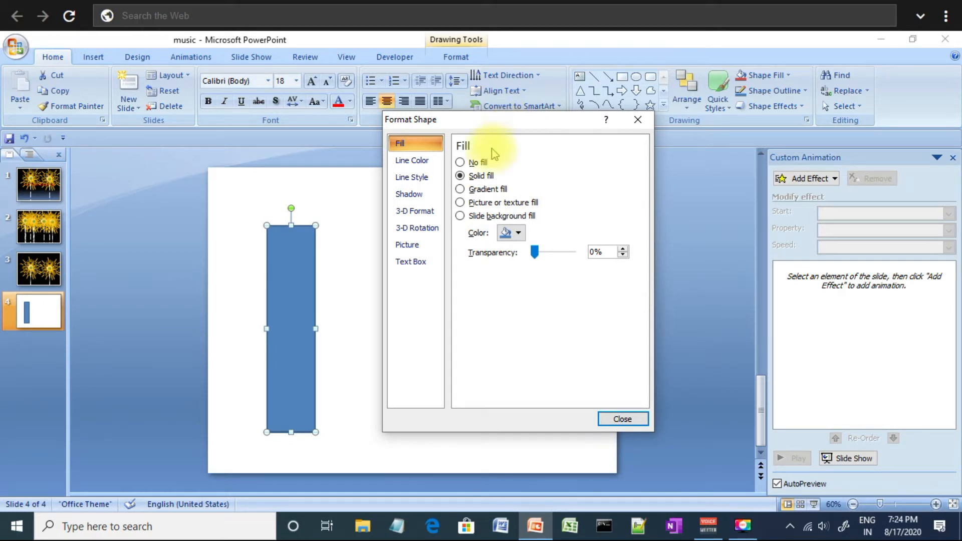
left_click(460, 189)
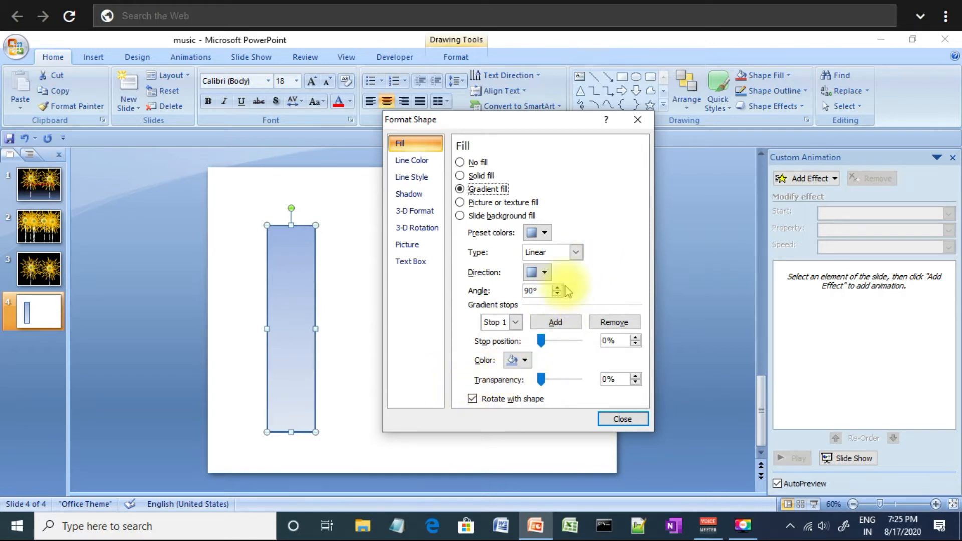
left_click(541, 272)
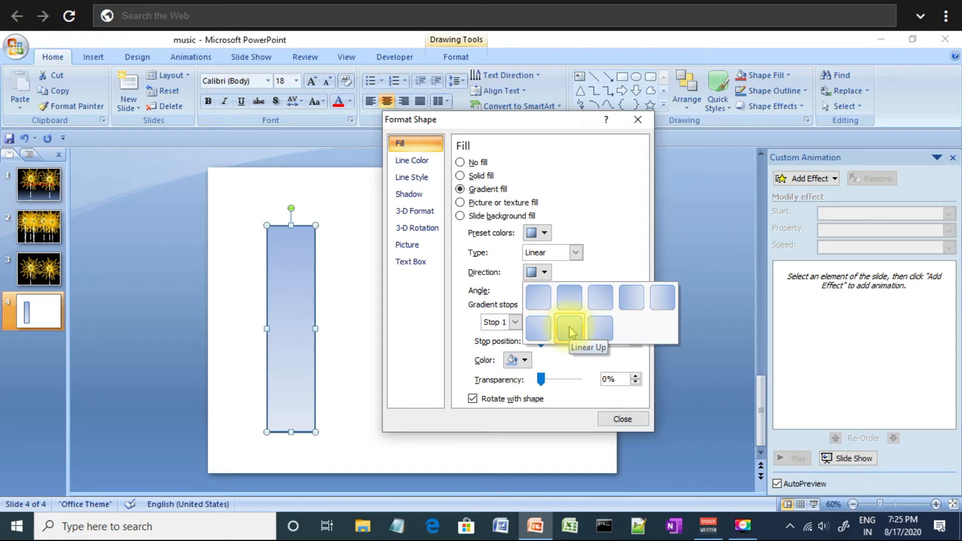
left_click(568, 327)
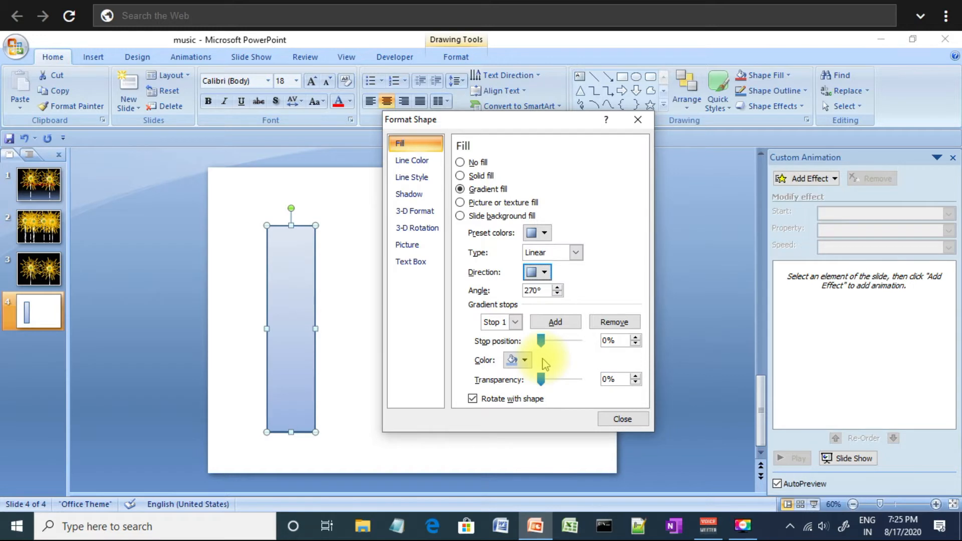
- Set the color of gradient Stop 1 to black
left_click(516, 323)
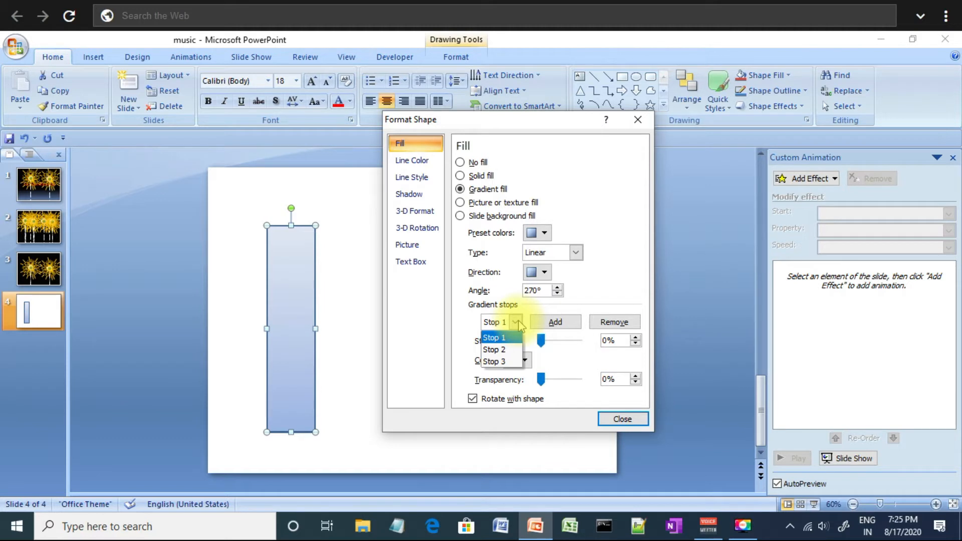
left_click(515, 320)
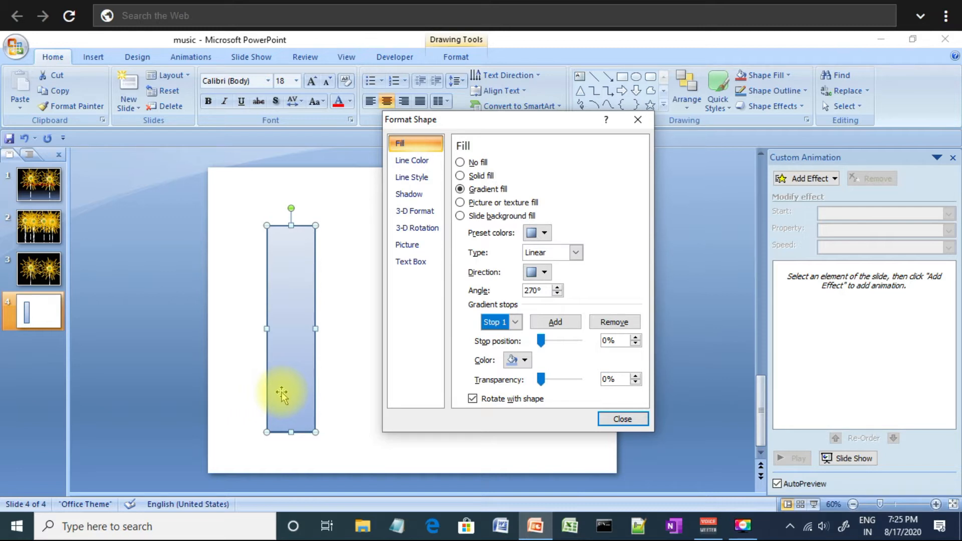
left_click(494, 322)
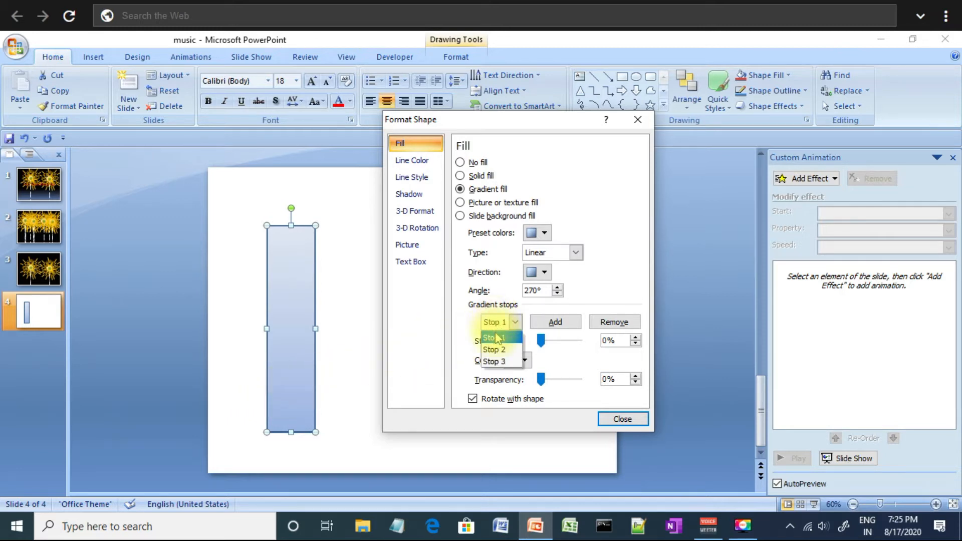
left_click(498, 337)
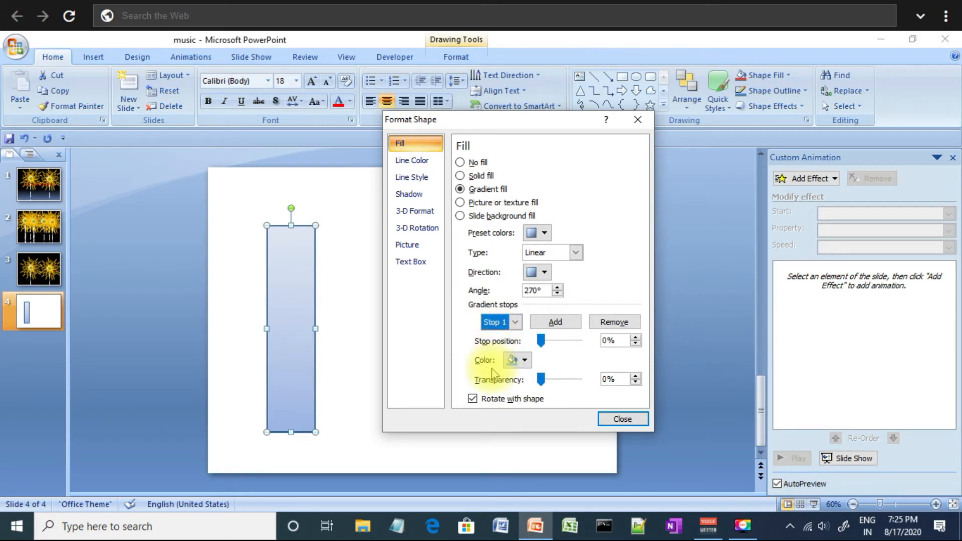
left_click(523, 360)
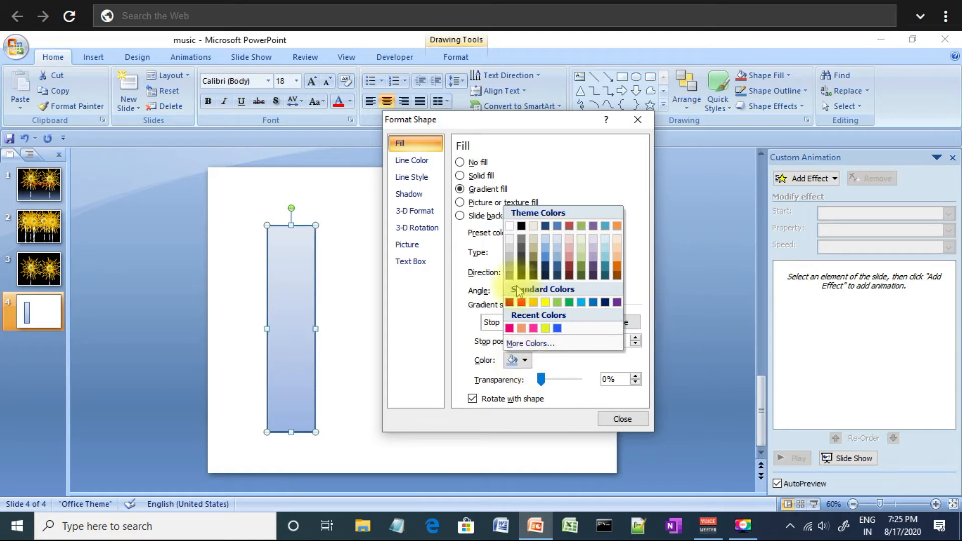
left_click(521, 226)
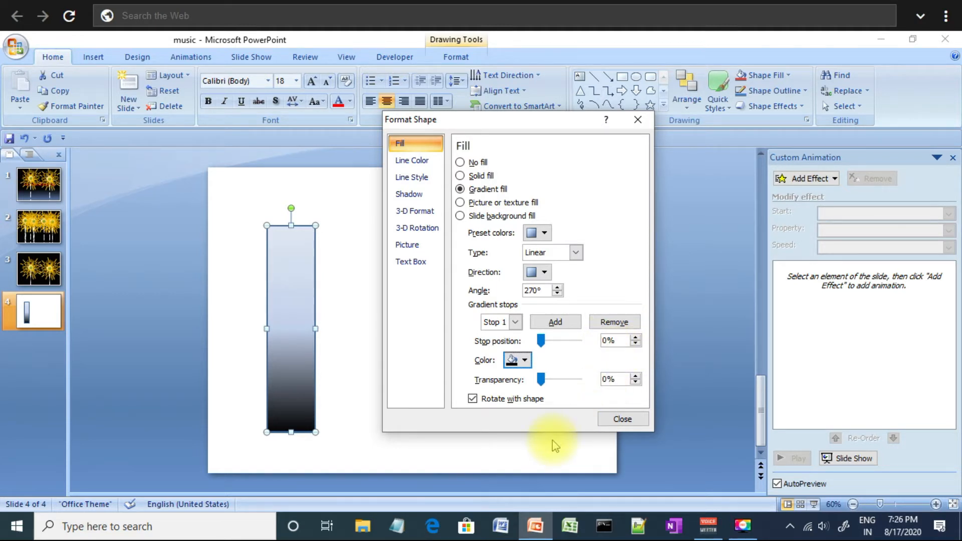
- Set the color of gradient Stop 2 to the gray tint of black
left_click(515, 322)
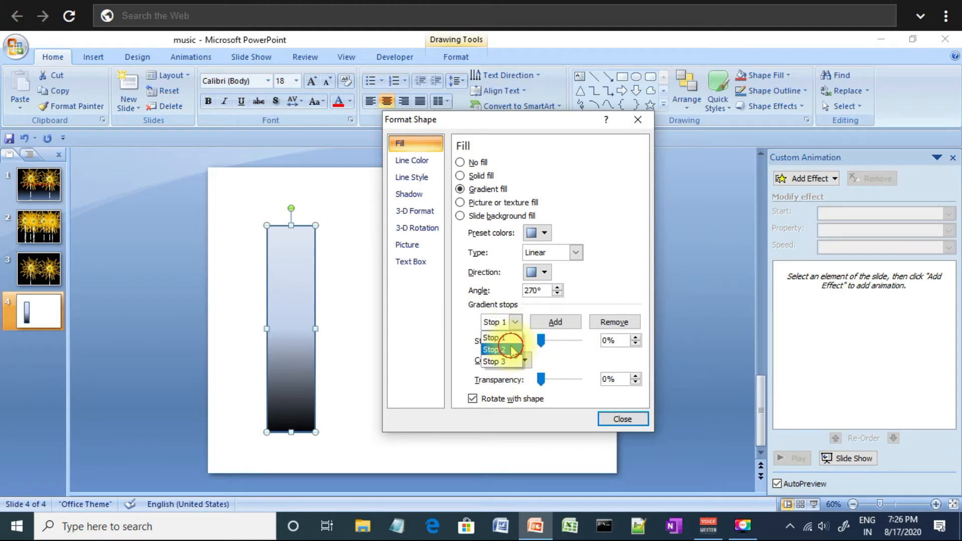
left_click(514, 349)
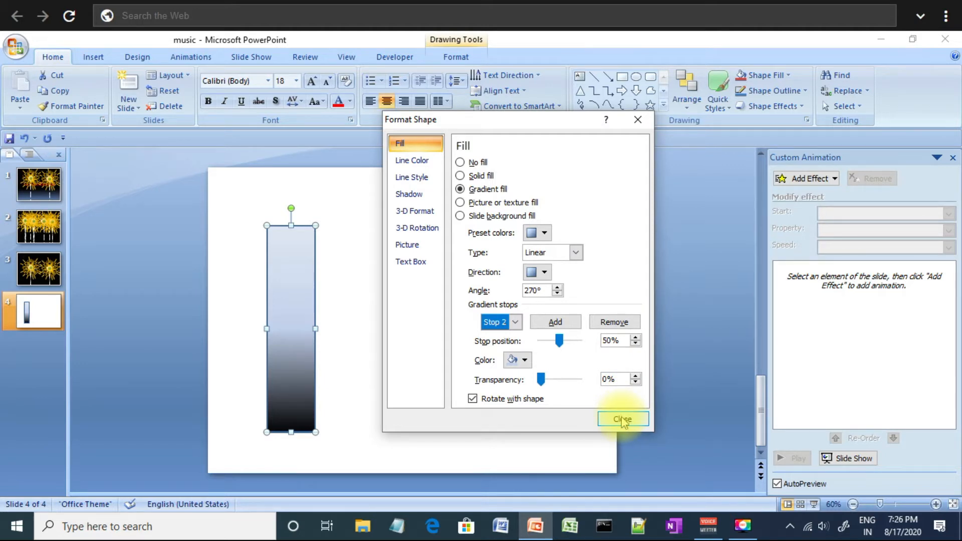
left_click(524, 361)
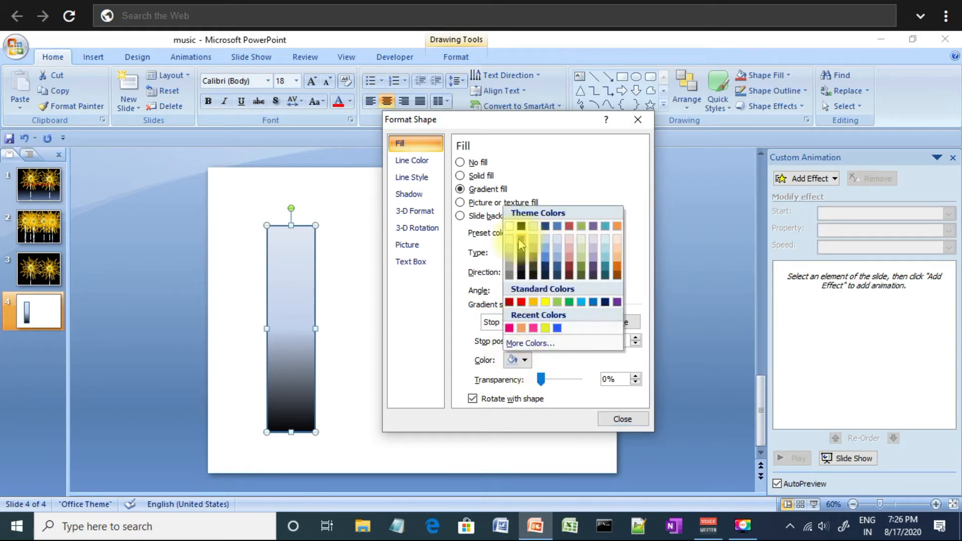
left_click(519, 239)
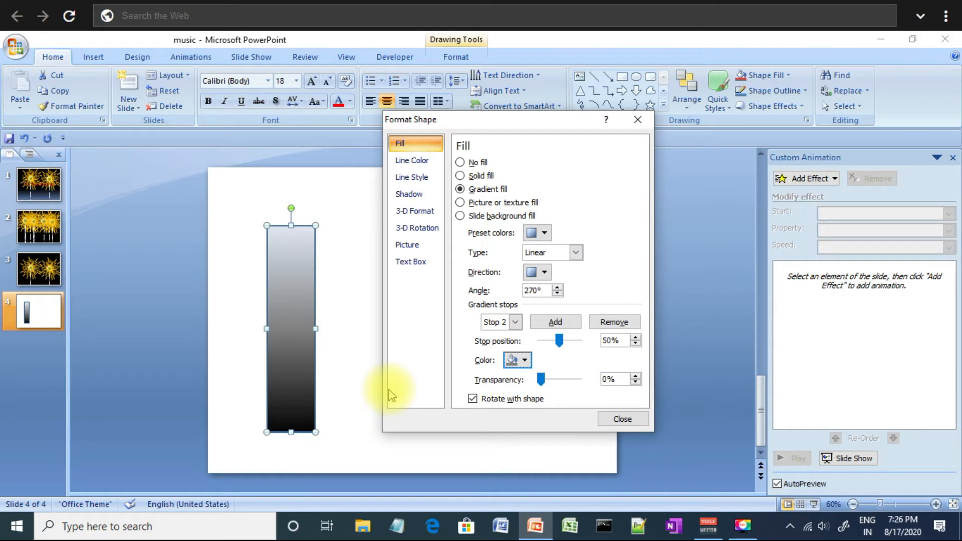
- Set gradient Stop 3 to position 75% with the standard orange color
left_click(516, 322)
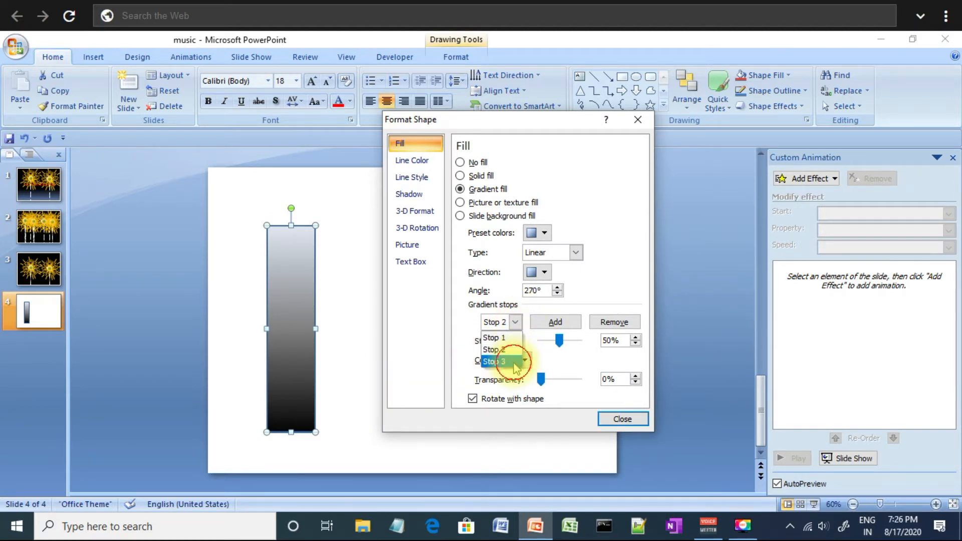
left_click(514, 362)
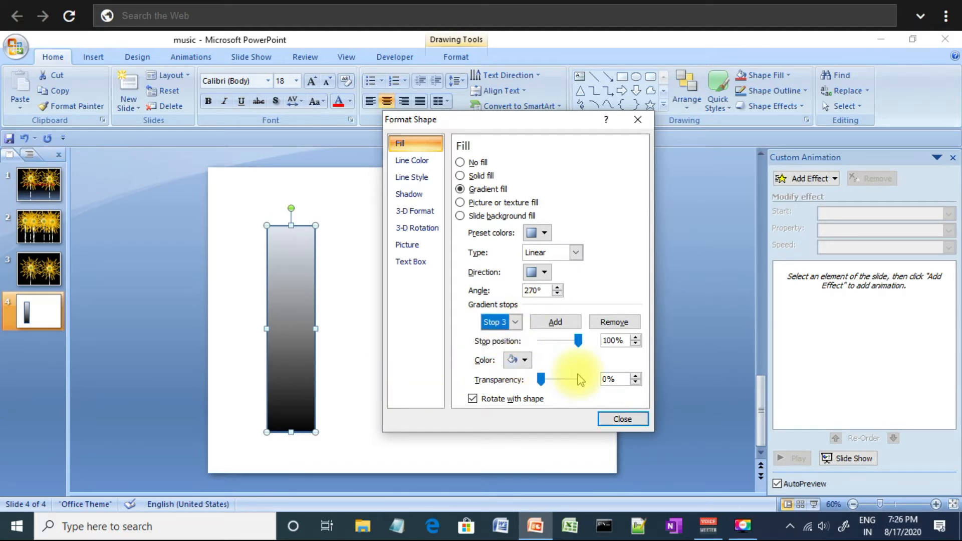
left_click(636, 344)
left_click_drag(636, 344, 638, 346)
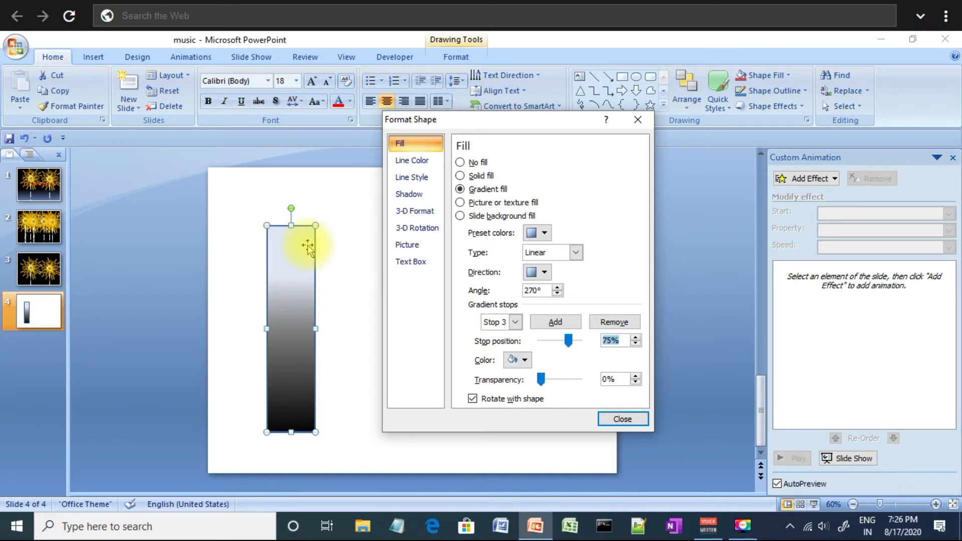
left_click(523, 359)
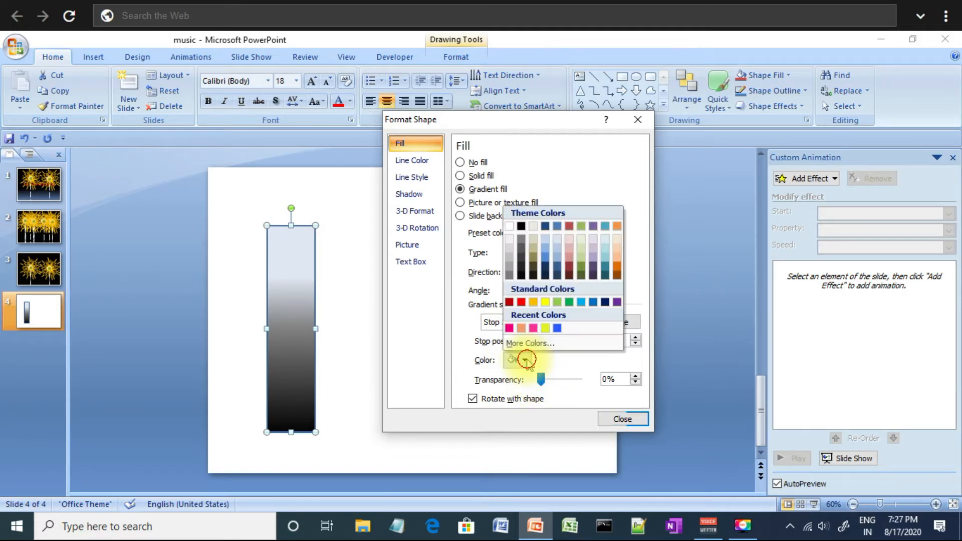
left_click(533, 301)
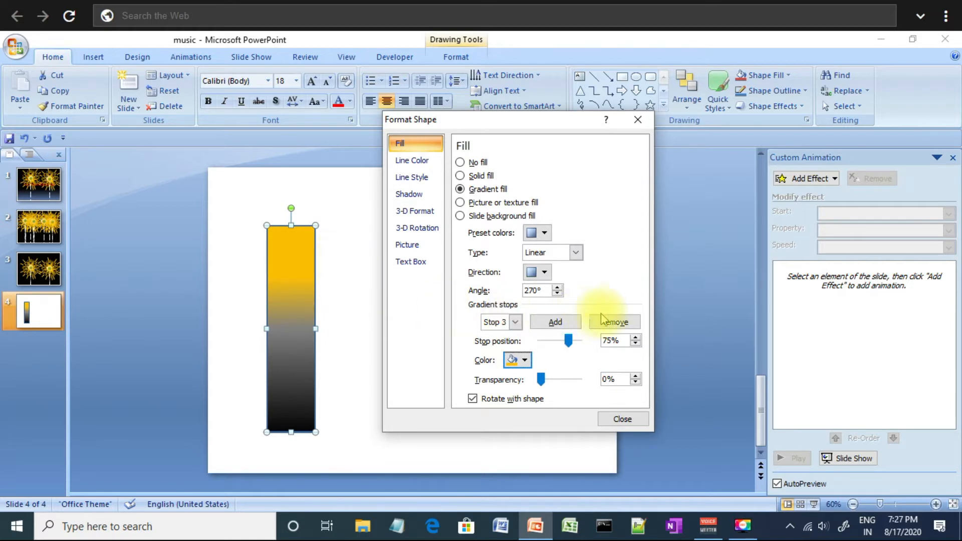
- Add gradient Stop 4 at position 100% in a darker theme orange and finish formatting the fill
left_click(559, 323)
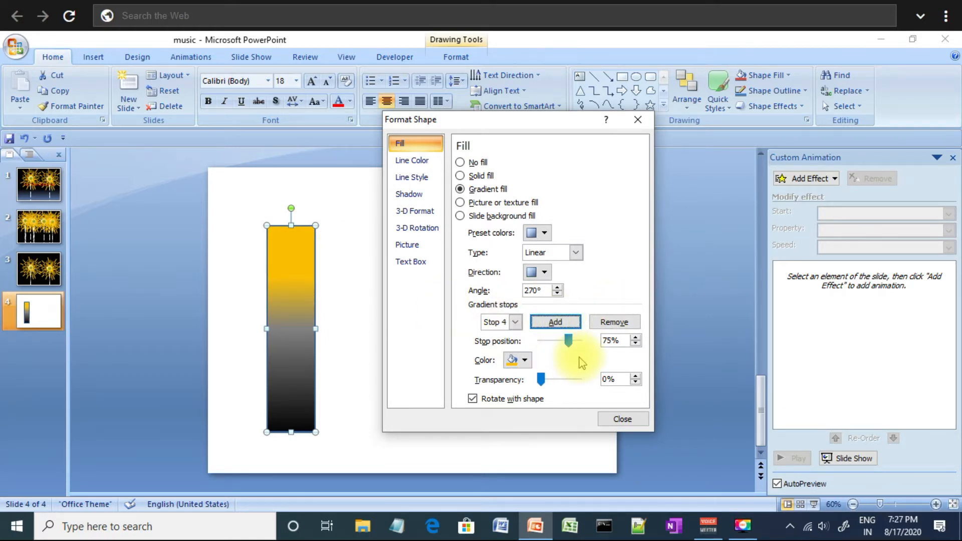
left_click(573, 341)
left_click(575, 341)
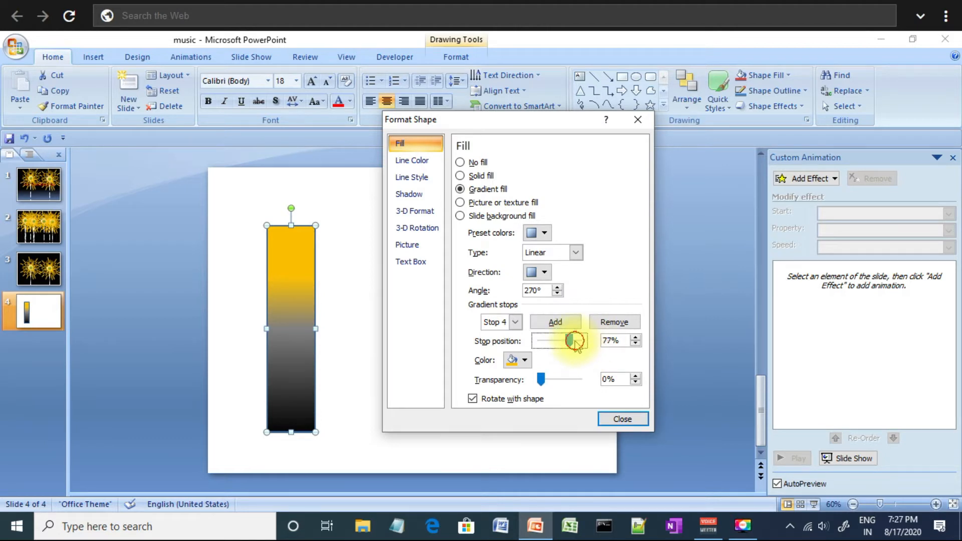
left_click(636, 339)
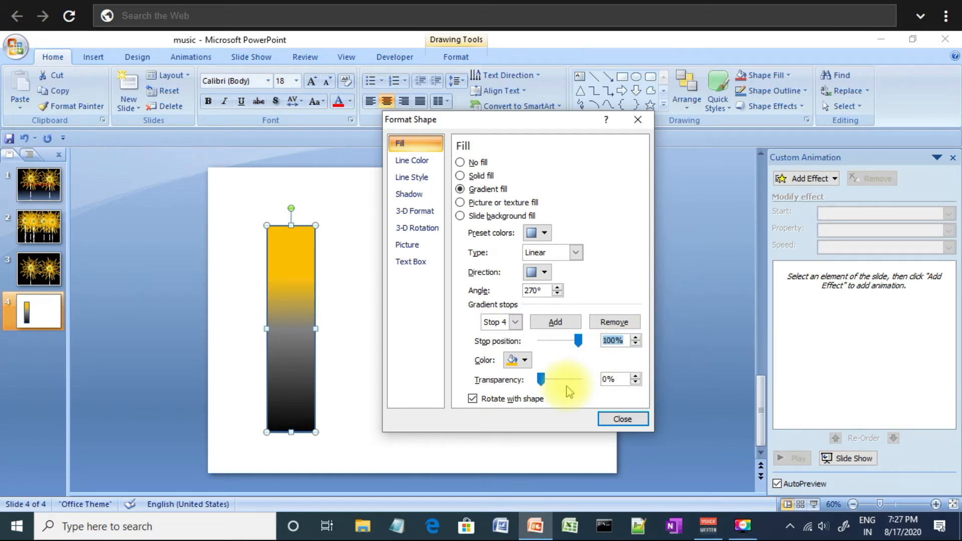
left_click(523, 360)
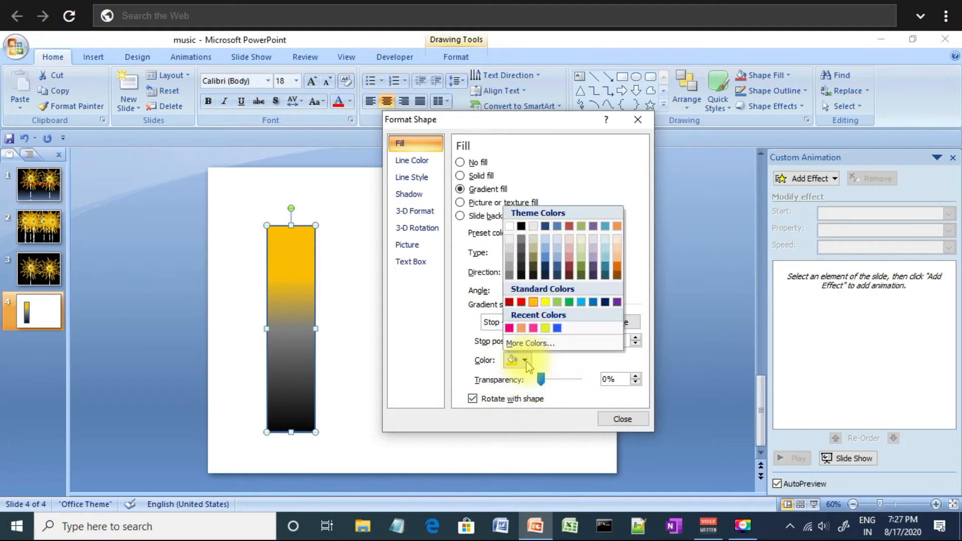
left_click(617, 263)
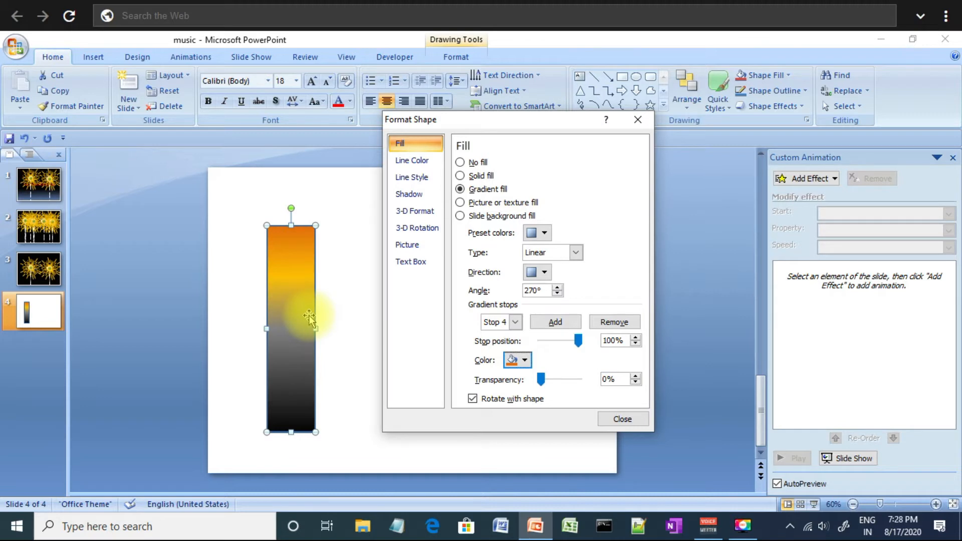
left_click(624, 417)
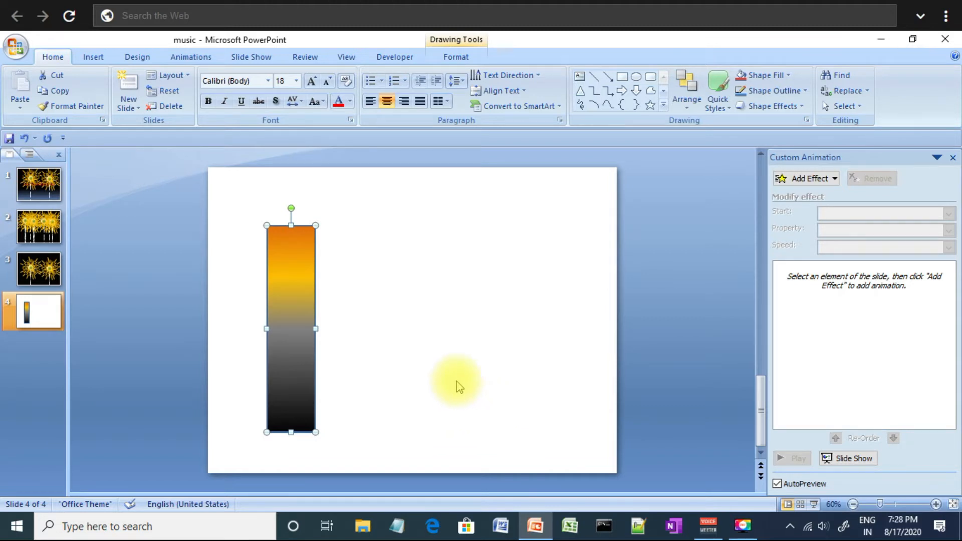
- Remove the outline from the gradient rectangle and narrow it to about 0.43 inches wide
left_click(455, 369)
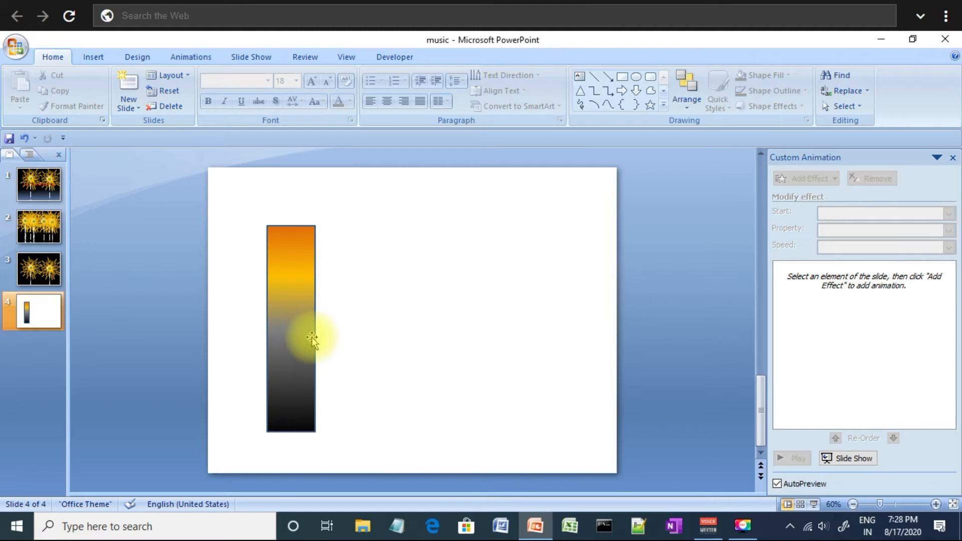
left_click(301, 312)
double_click(301, 311)
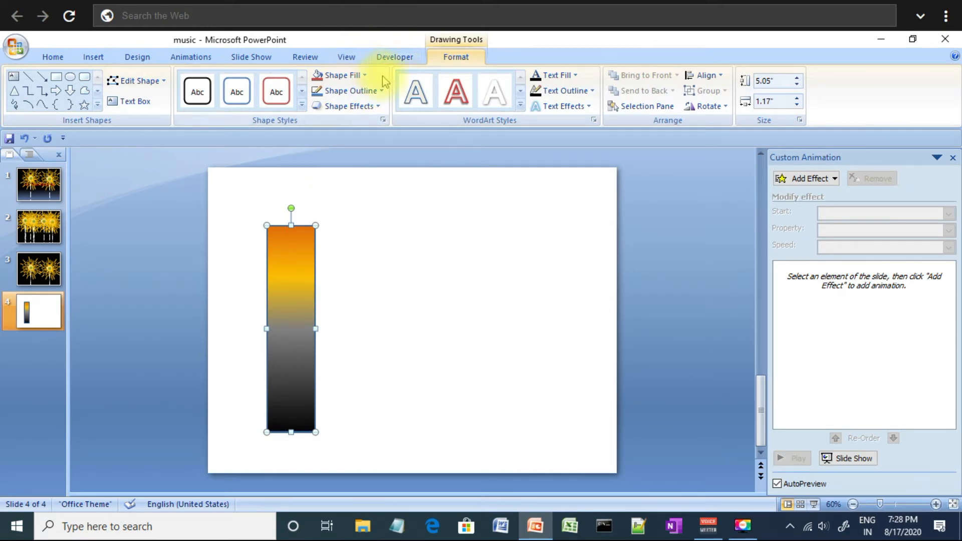
left_click(381, 92)
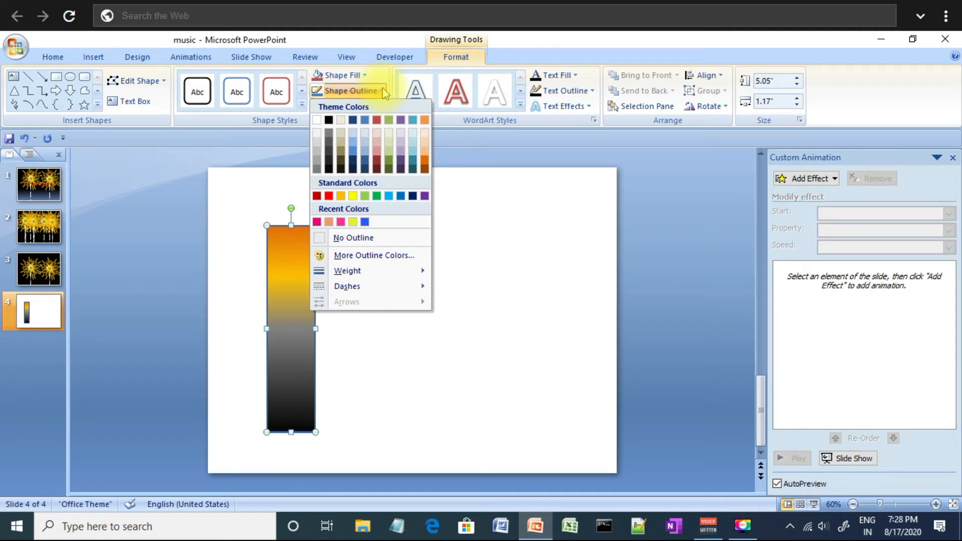
left_click(370, 239)
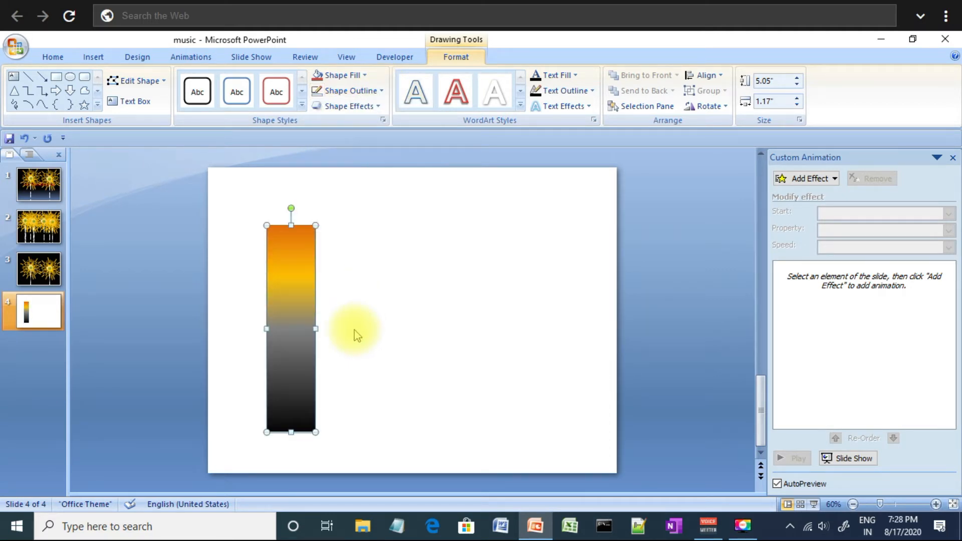
left_click(414, 360)
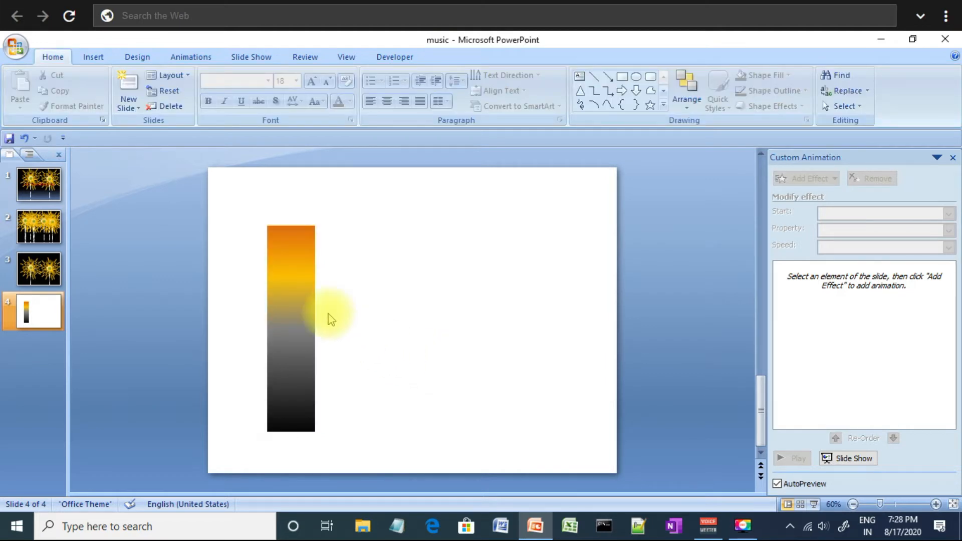
left_click(303, 303)
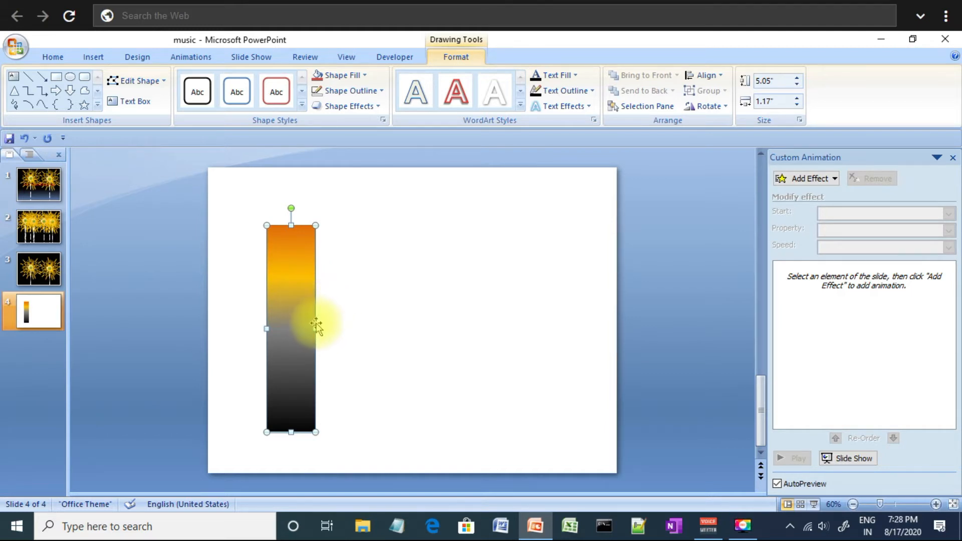
left_click_drag(274, 319, 287, 332)
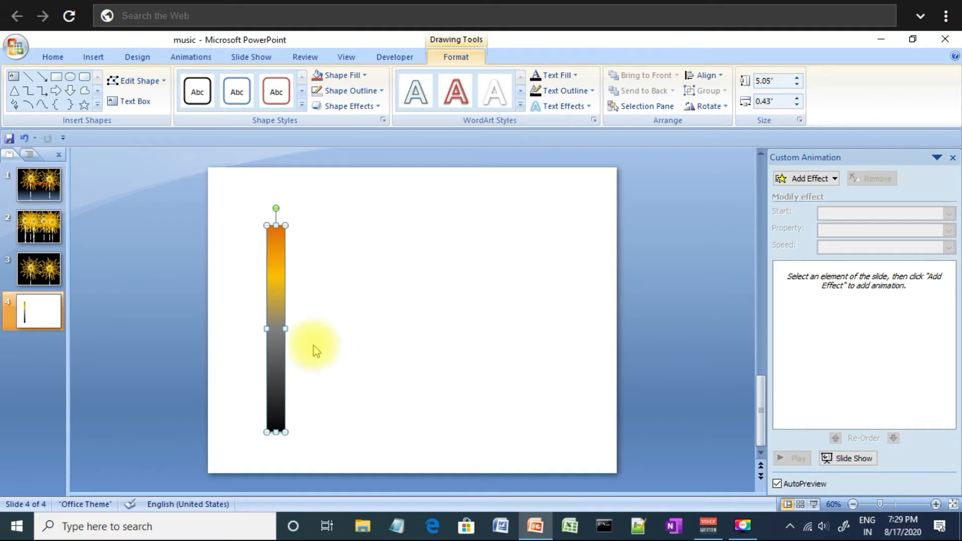
- Give the gradient rectangle a dash-dot outline and narrow it to about 0.05 inches wide
right_click(276, 293)
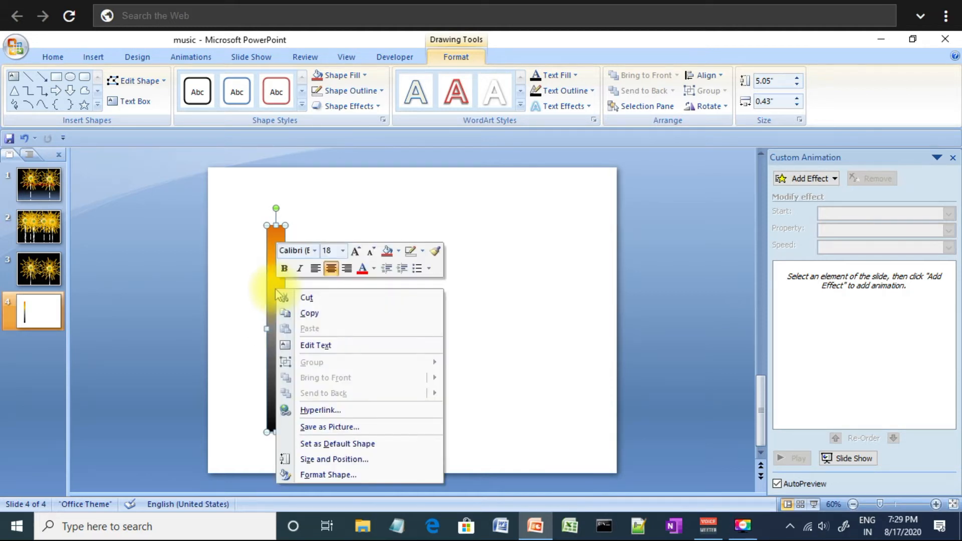
left_click(338, 474)
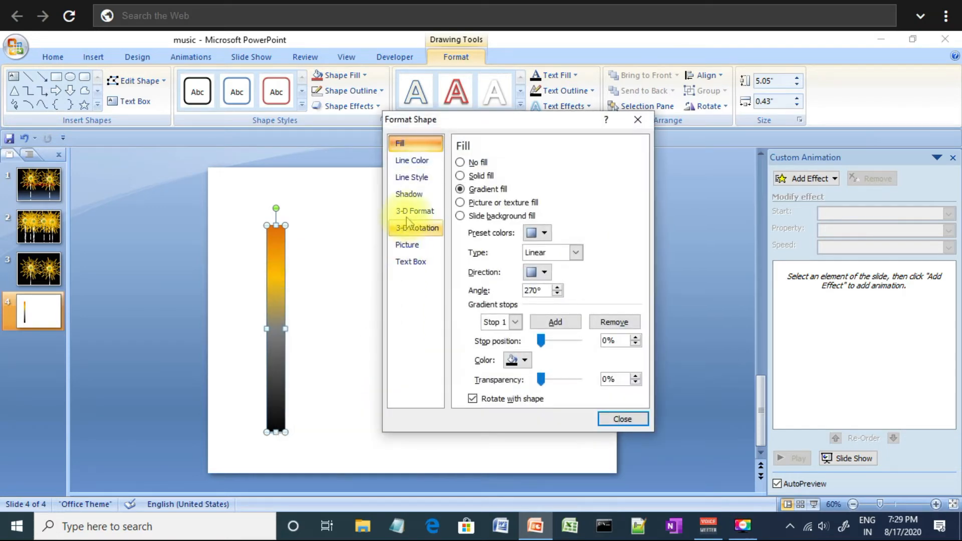
left_click(418, 186)
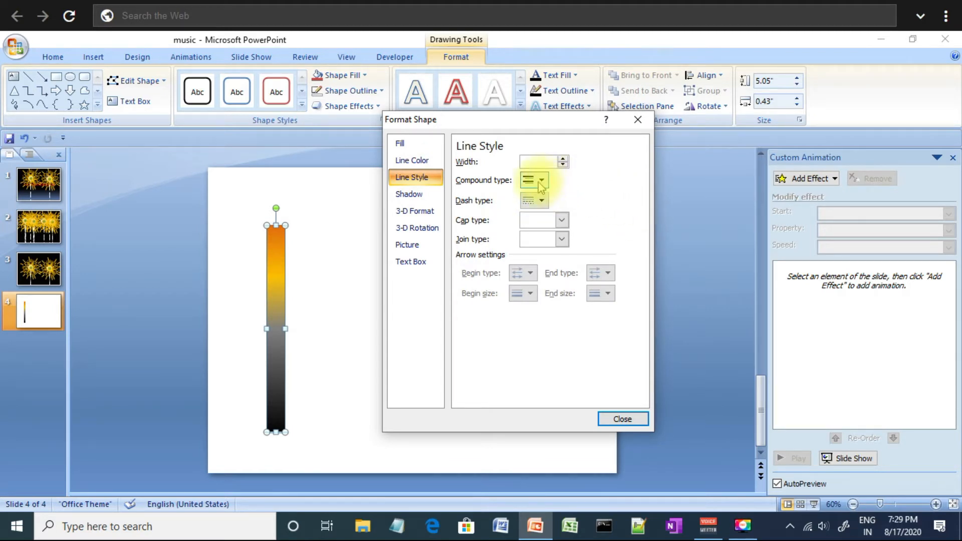
left_click(541, 202)
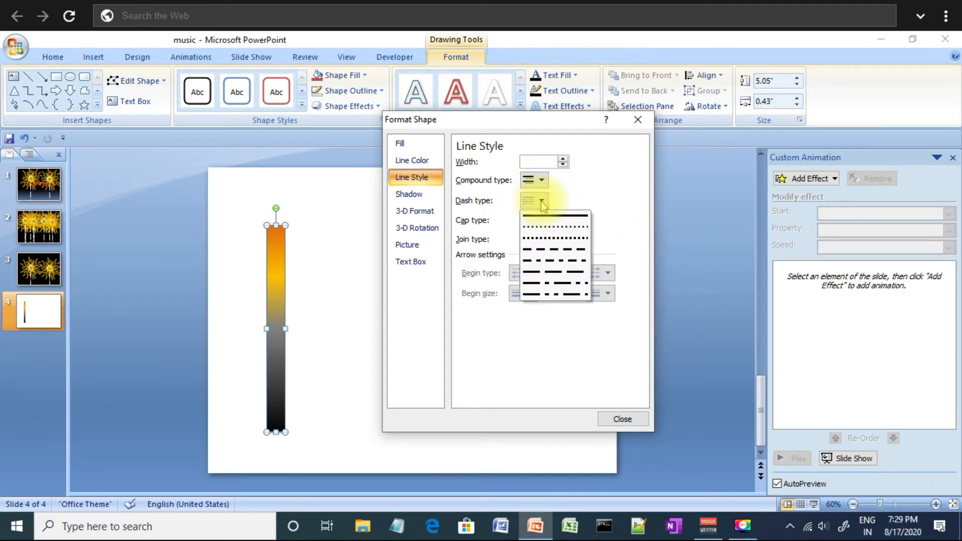
left_click(546, 261)
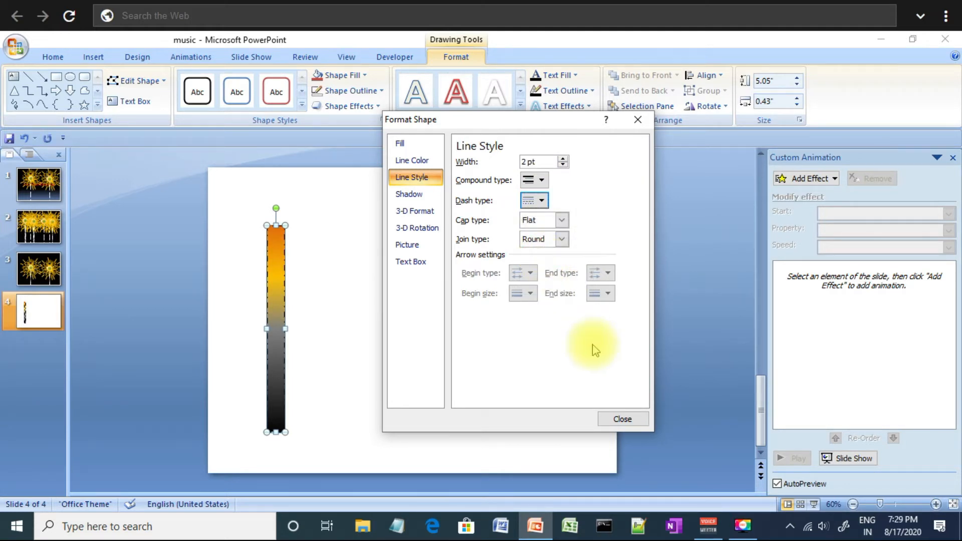
left_click(623, 418)
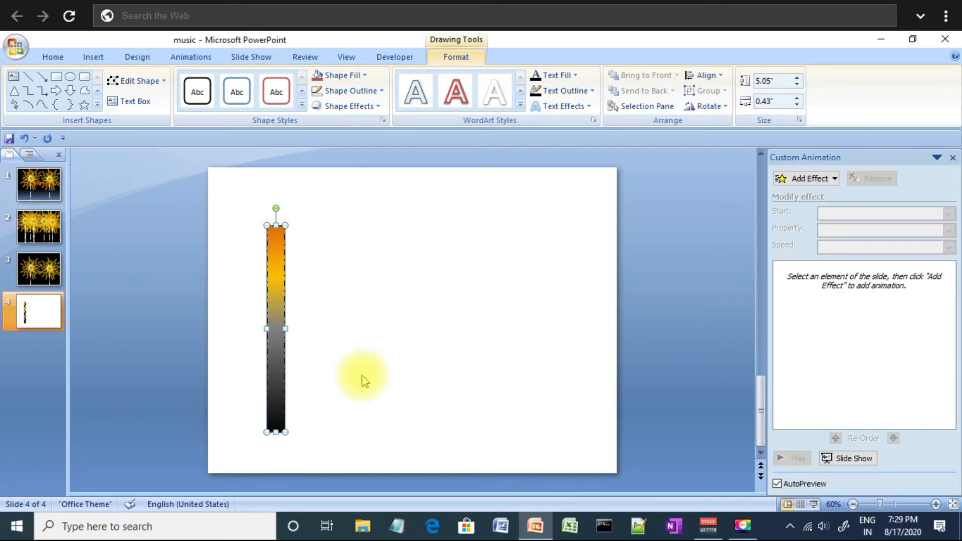
mouse_move(285, 329)
left_mouse_down()
mouse_move(258, 326)
mouse_move(267, 328)
left_mouse_up()
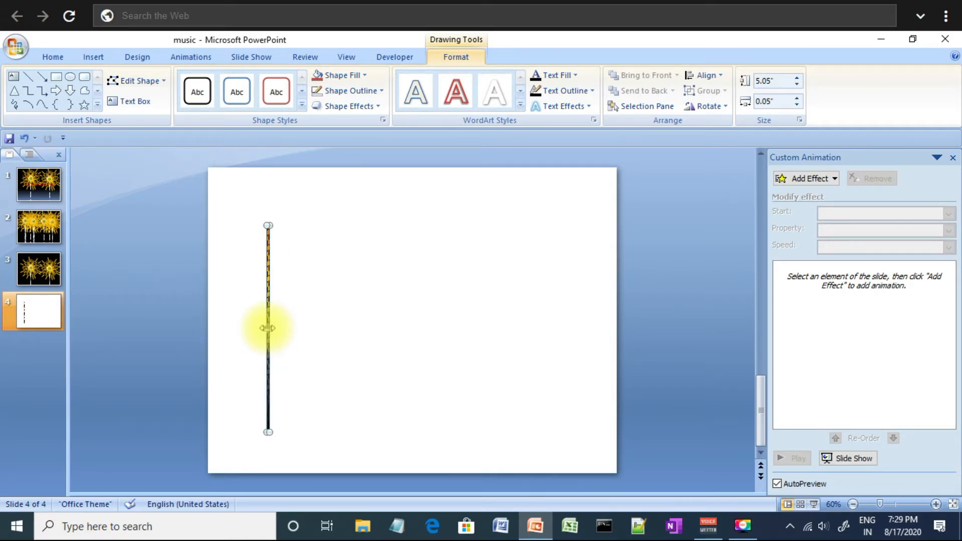
left_click(406, 349)
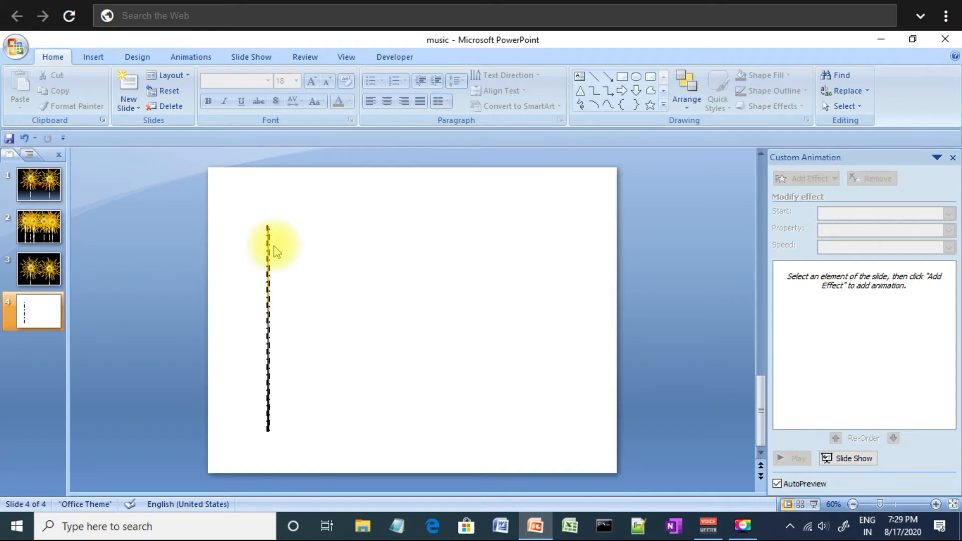
- Draw a circle on slide 4 and place it beside the upper half of the thin dashed bar
left_click(663, 104)
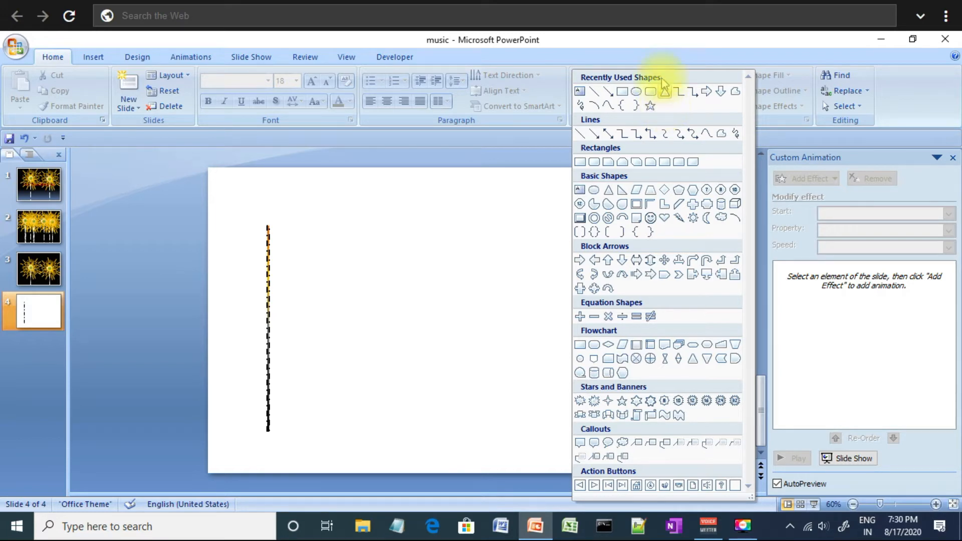
left_click(636, 91)
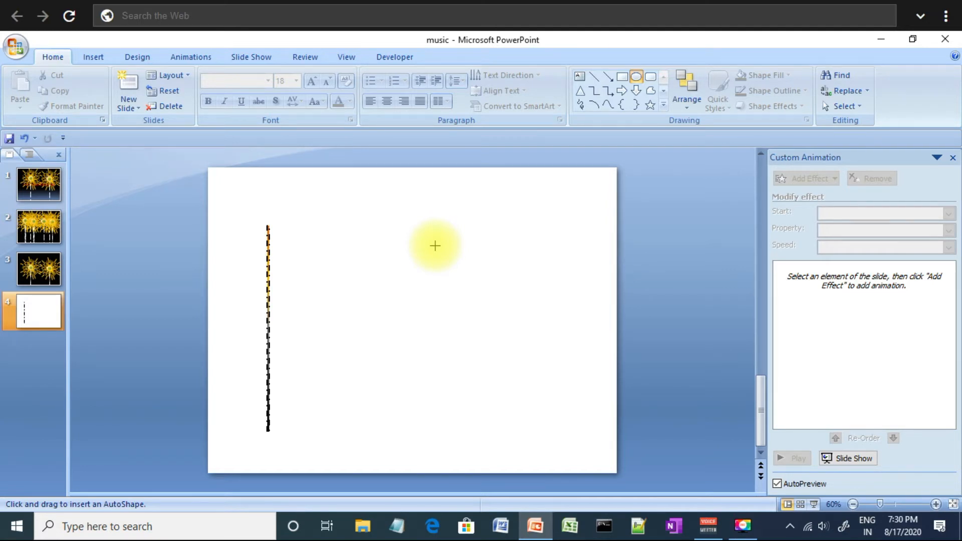
mouse_move(373, 264)
left_mouse_down()
mouse_move(408, 311)
mouse_move(459, 349)
left_mouse_up()
left_click_drag(421, 312, 369, 287)
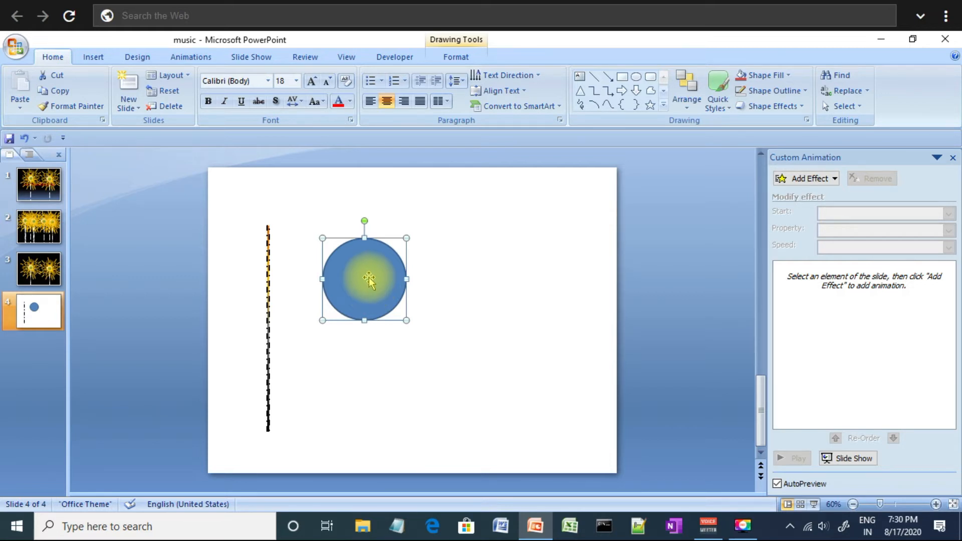
- Apply a gradient fill to the circle with the Radial type and the direction spreading from the center
right_click(368, 278)
left_click(490, 465)
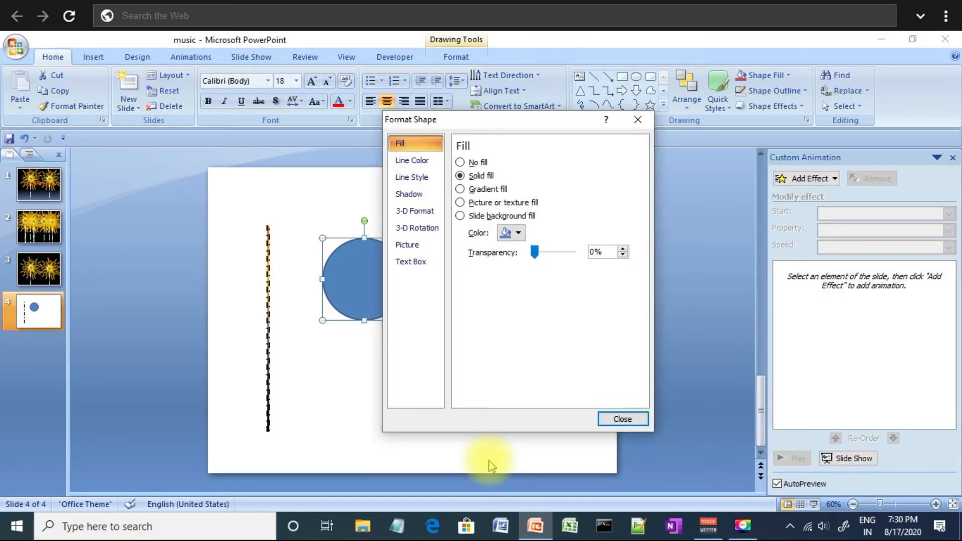
left_click(460, 189)
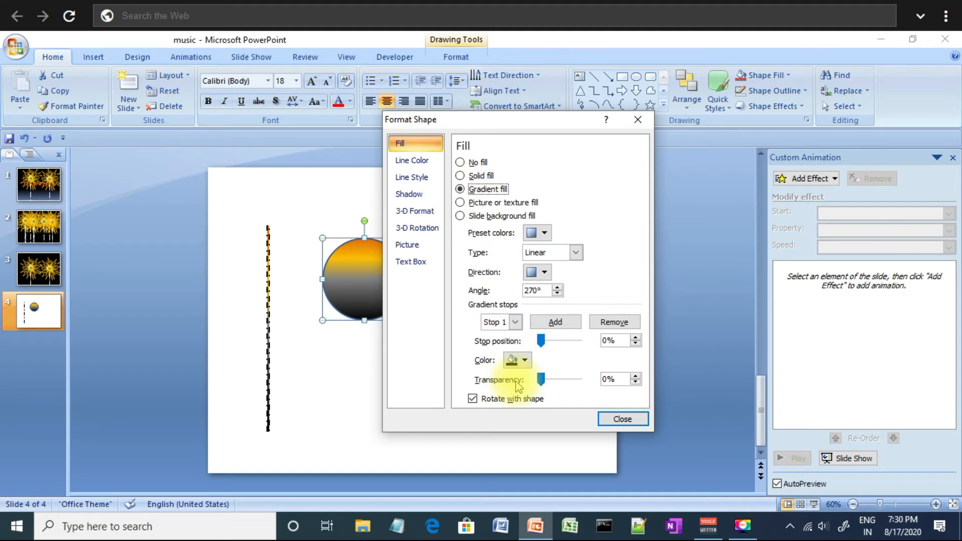
left_click_drag(526, 119, 627, 119)
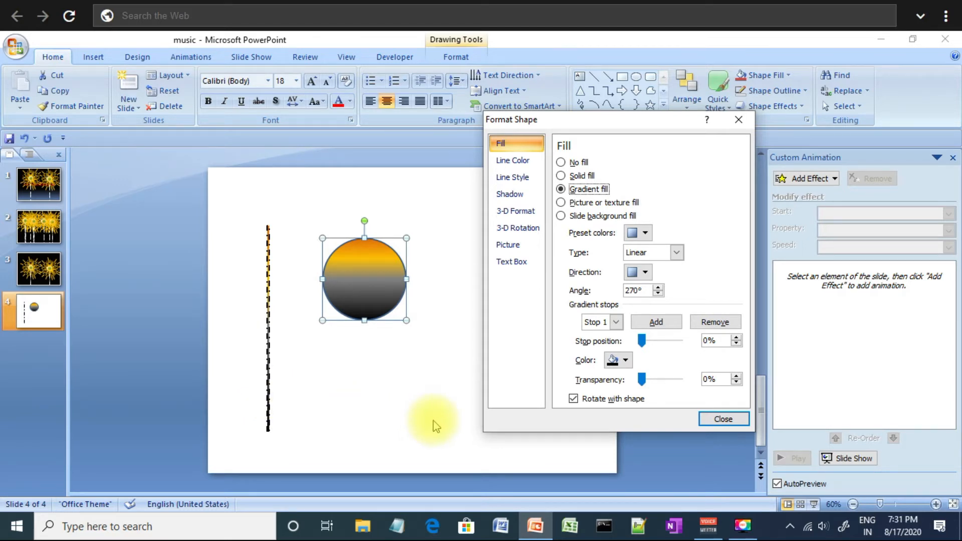
left_click(673, 251)
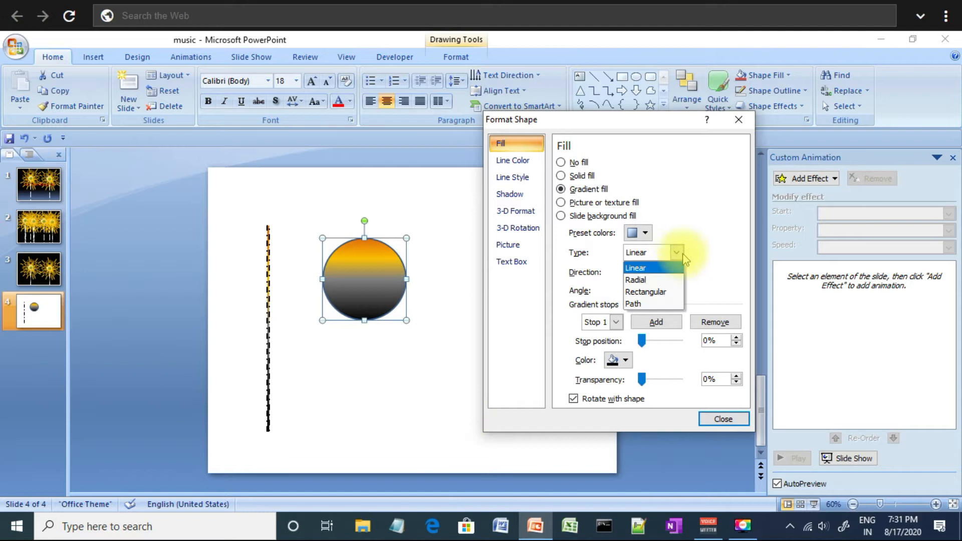
left_click(662, 281)
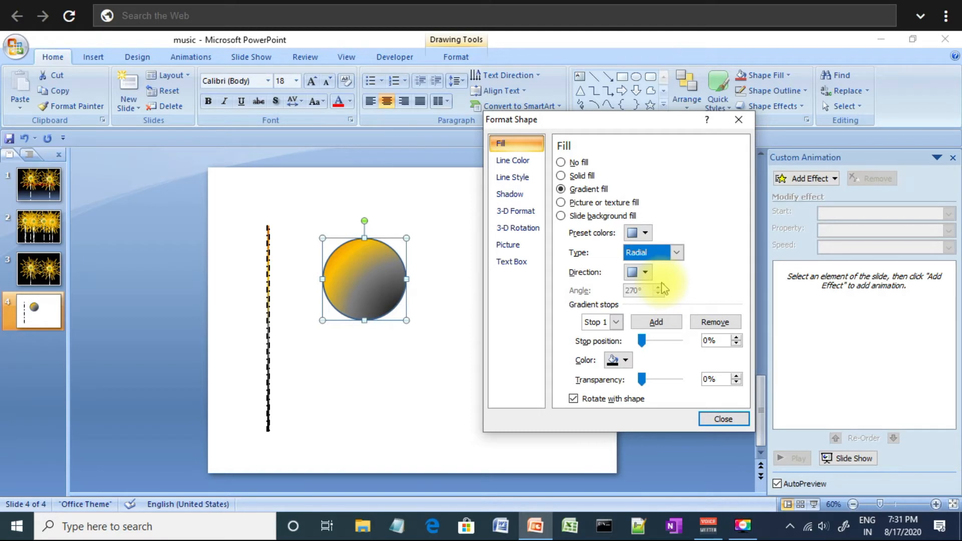
left_click(645, 274)
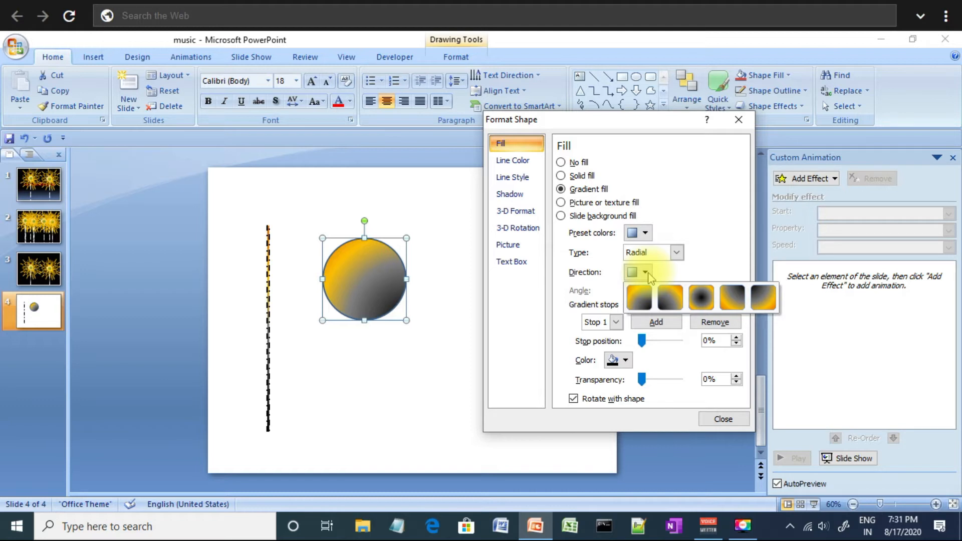
left_click(700, 298)
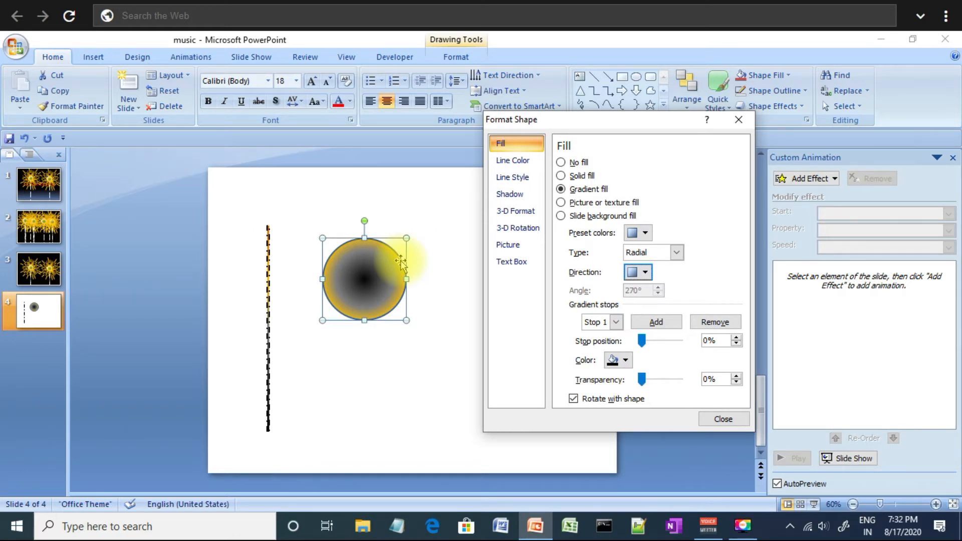
- Set the color of the circle's gradient Stop 1 to a darker theme orange
left_click(620, 321)
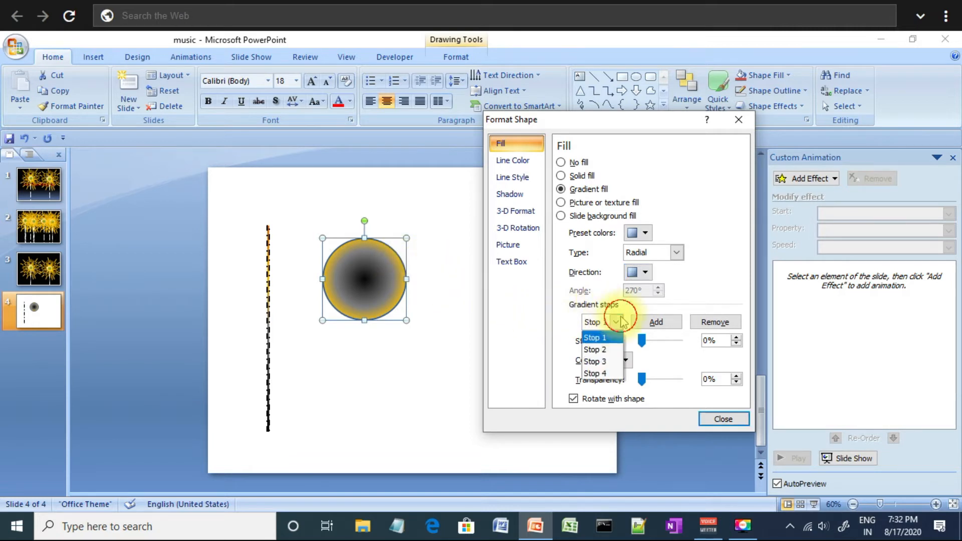
left_click(598, 337)
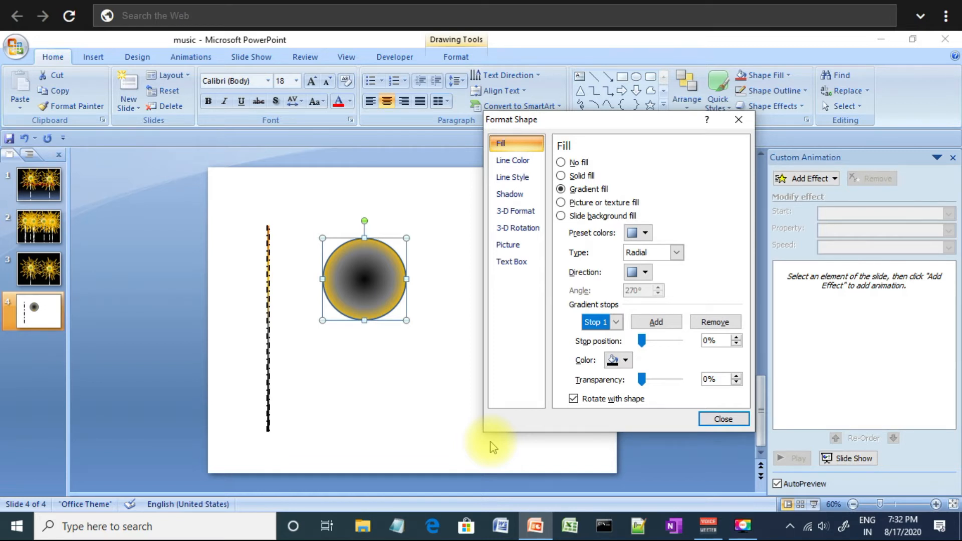
left_click(619, 360)
left_click(720, 267)
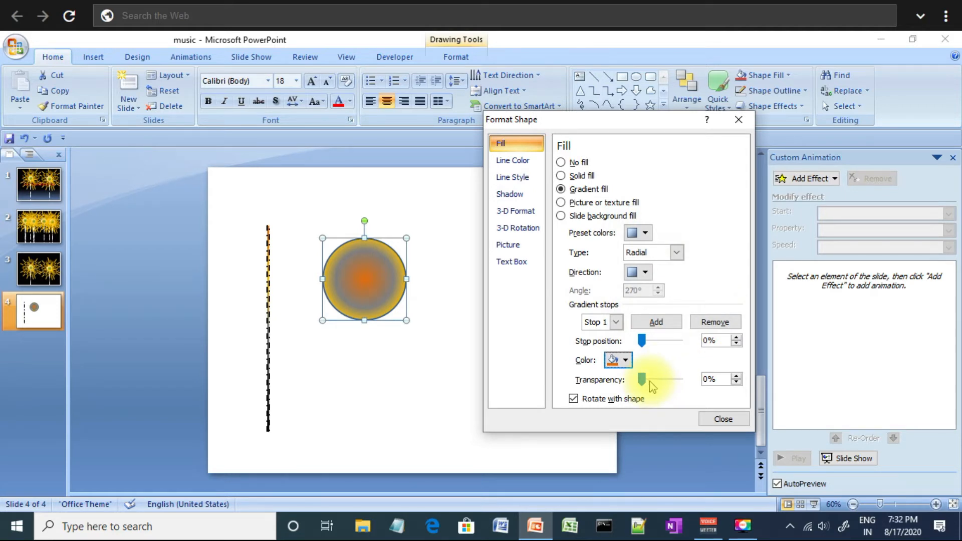
- Set the color of the circle's gradient Stop 2 to the standard orange
left_click(616, 322)
left_click(609, 350)
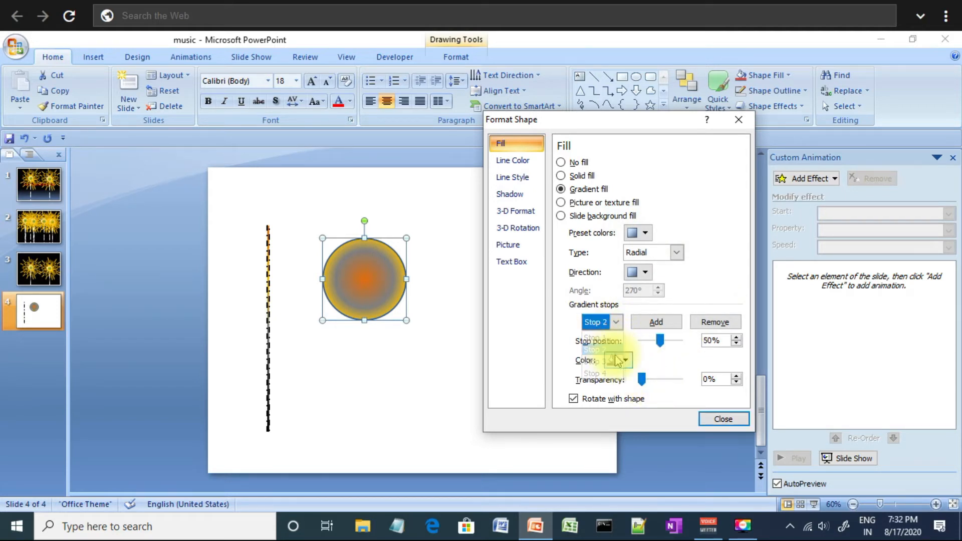
left_click(621, 361)
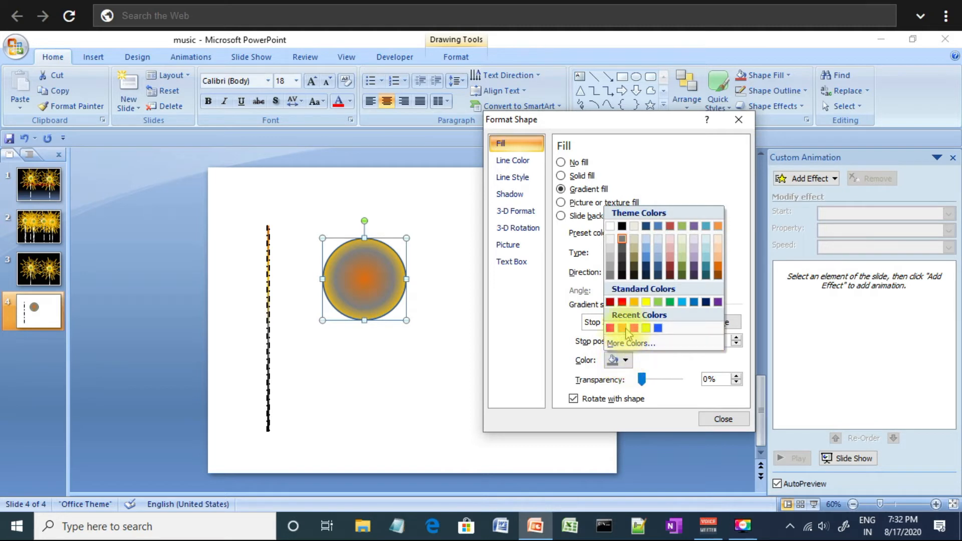
left_click(633, 302)
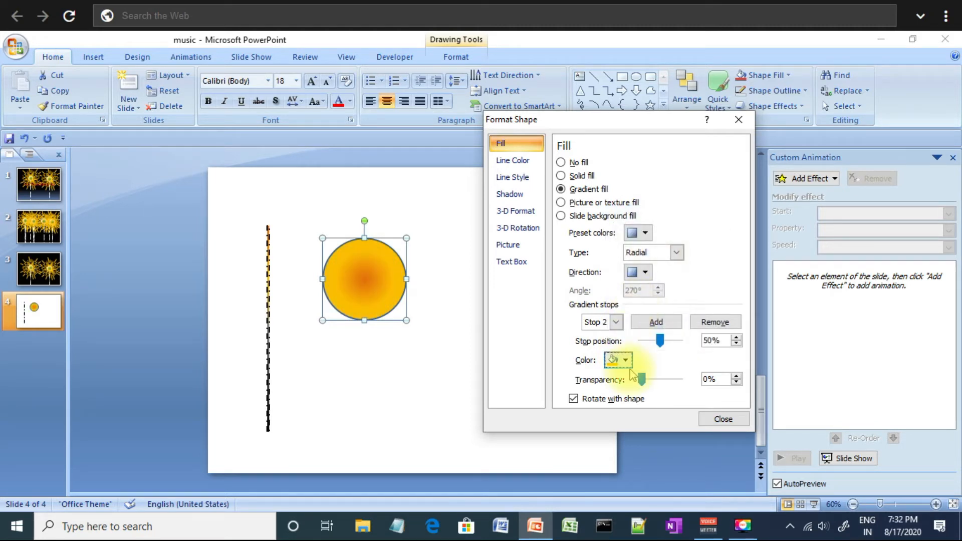
- Set the color of the circle's gradient Stop 3 to the gray tint of black
left_click(599, 321)
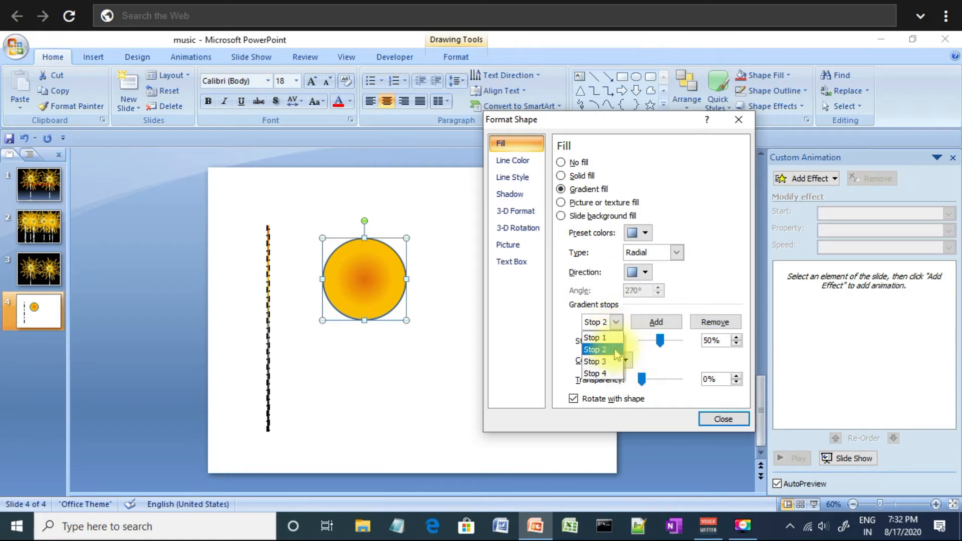
left_click(616, 361)
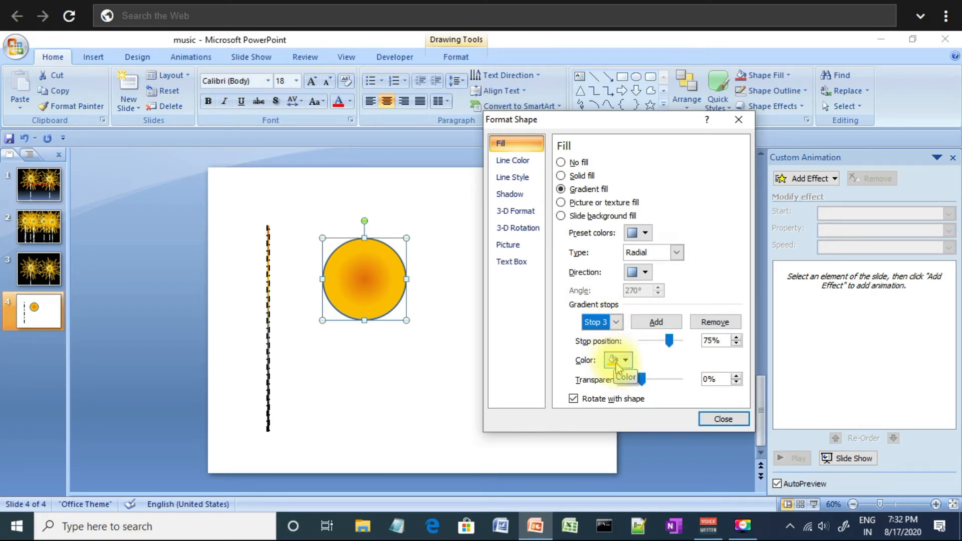
left_click(621, 366)
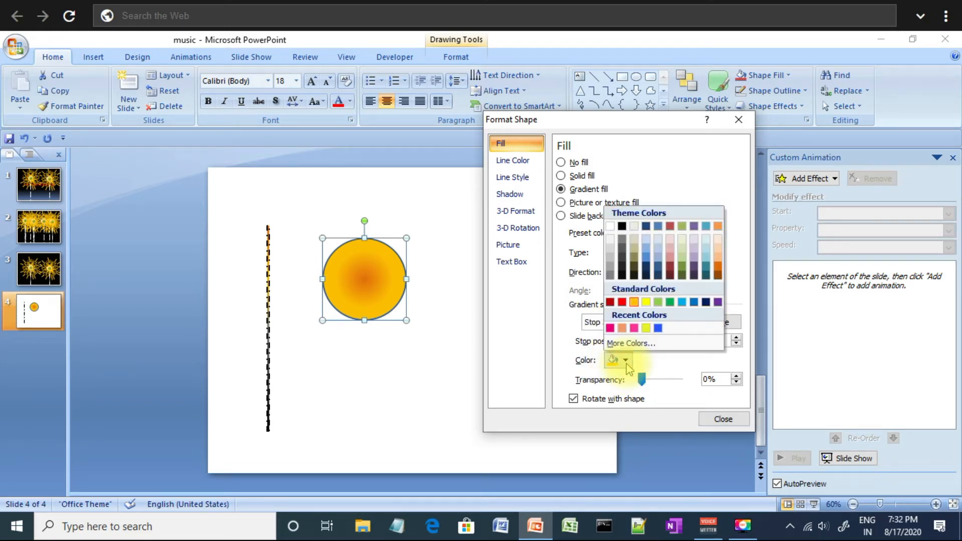
left_click(621, 236)
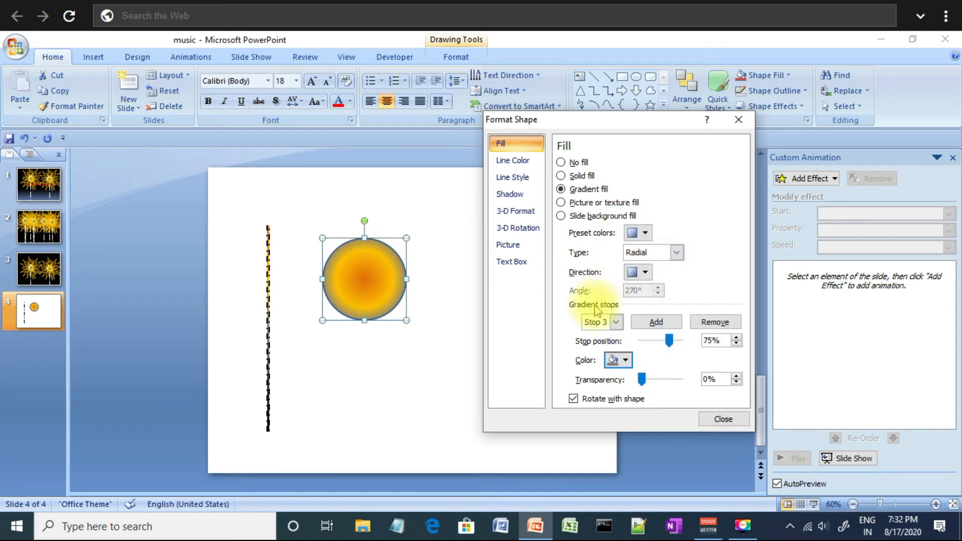
- Set the color of the circle's gradient Stop 4 to black and finish formatting the fill
left_click(616, 322)
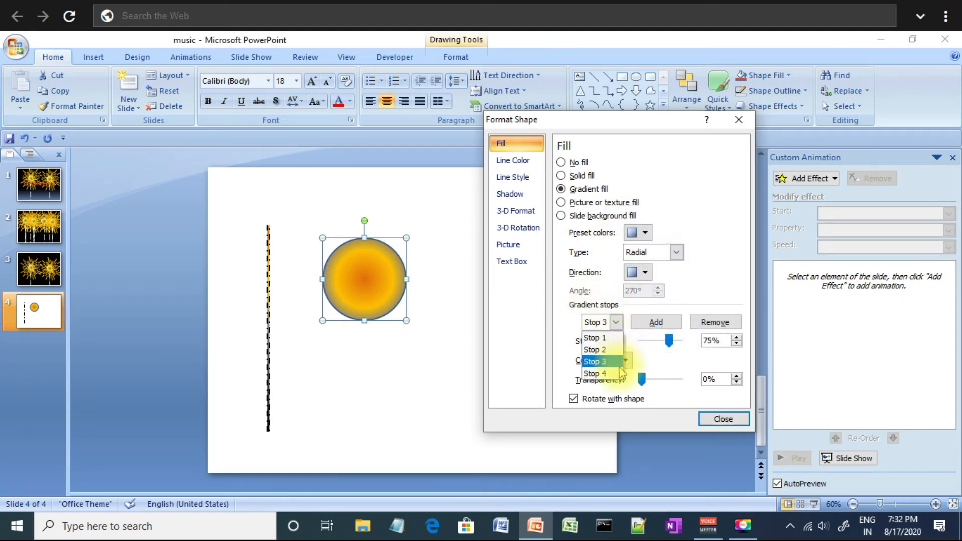
left_click(620, 374)
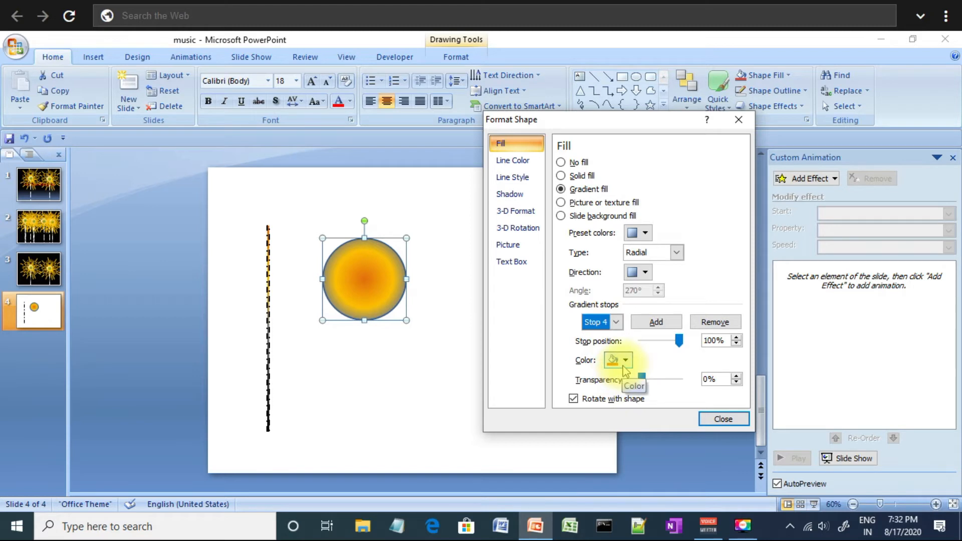
left_click(625, 360)
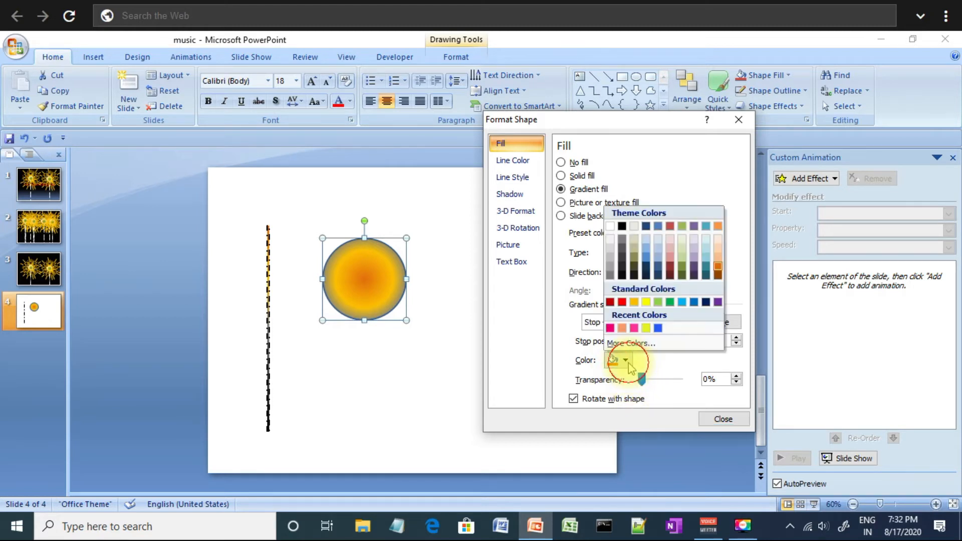
left_click(622, 226)
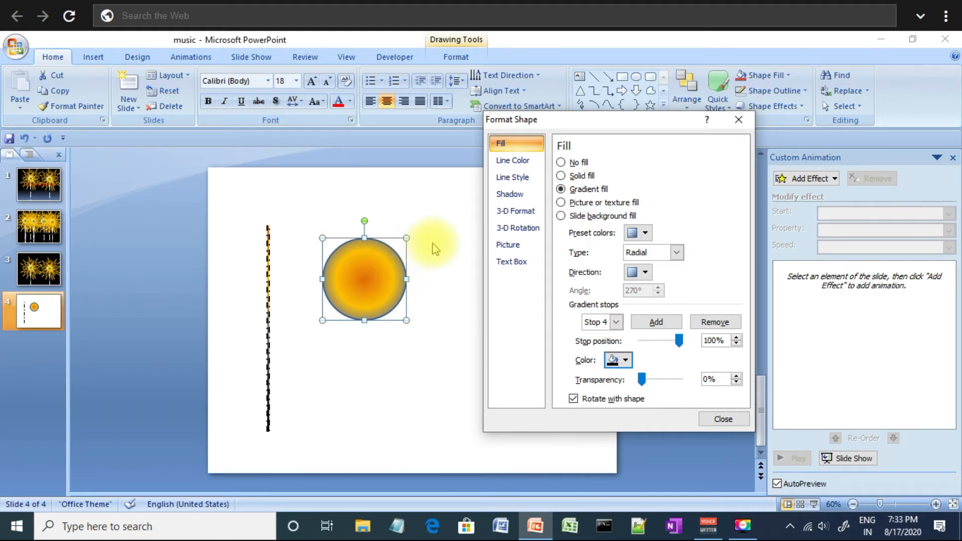
left_click(724, 419)
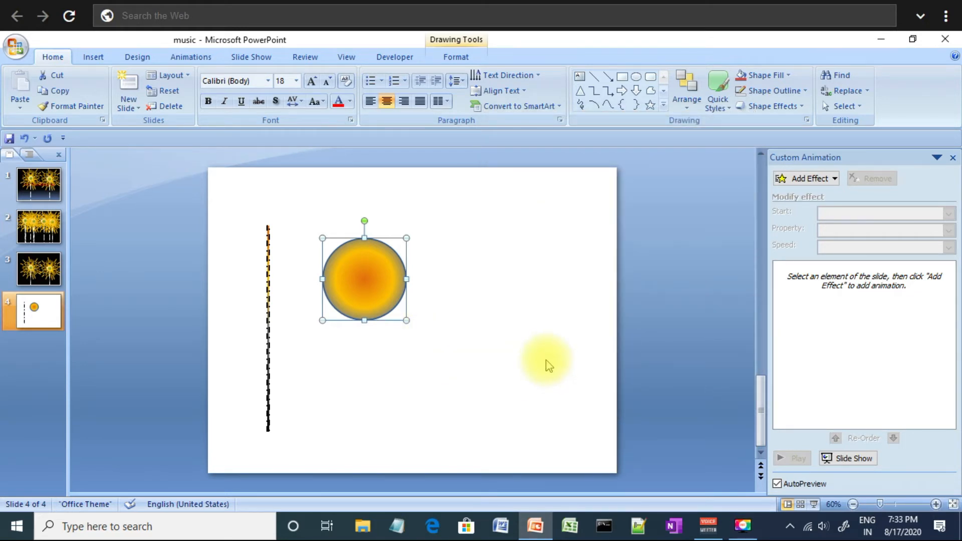
left_click(479, 345)
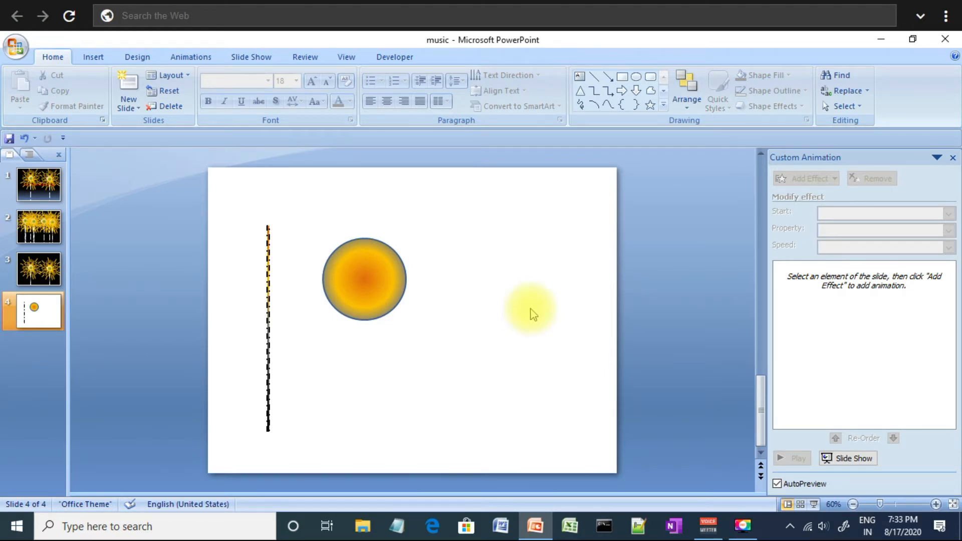
- Remove the outline from the gradient-filled circle
left_click(393, 260)
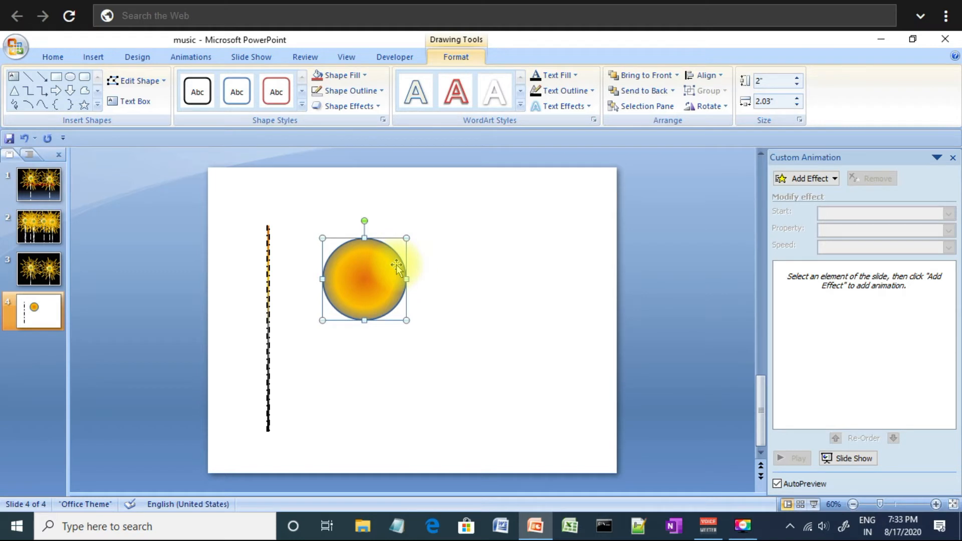
left_click(380, 91)
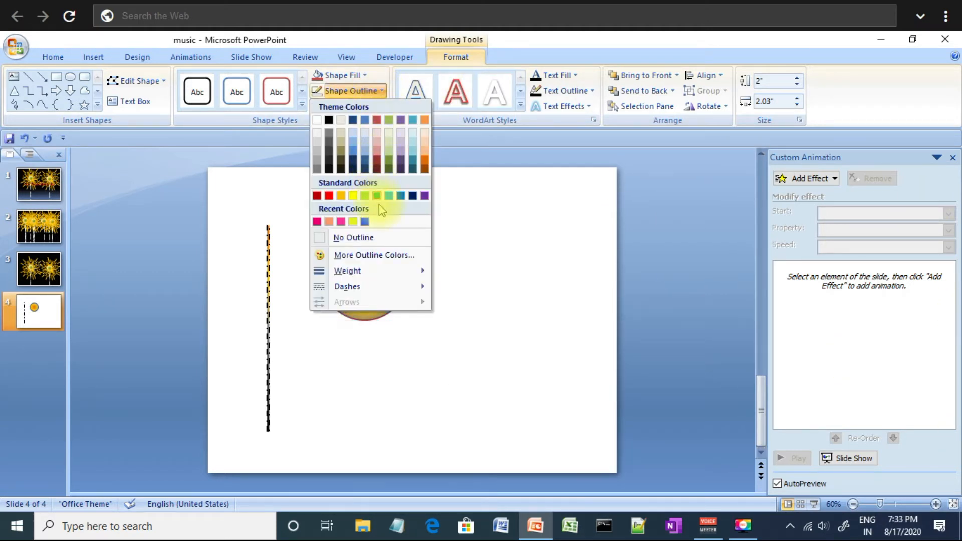
left_click(386, 237)
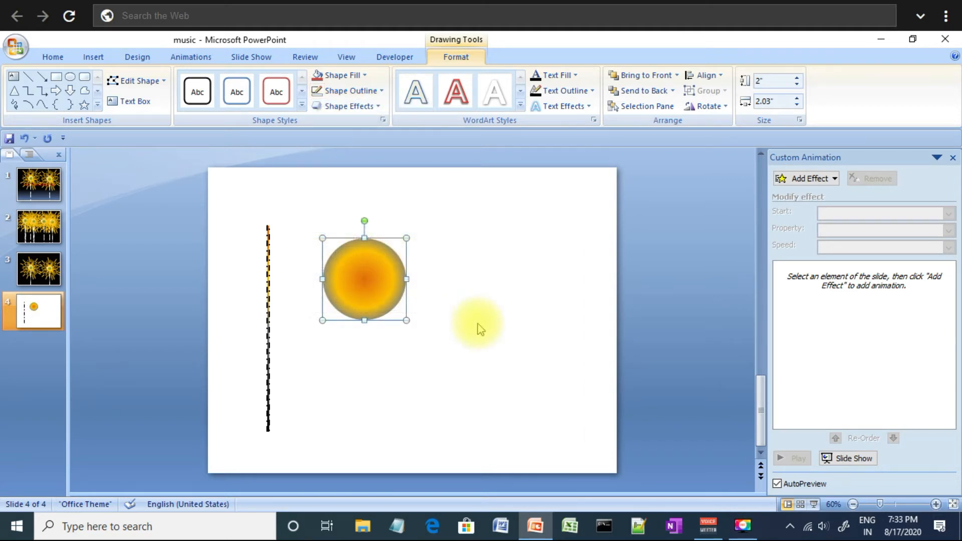
left_click(480, 330)
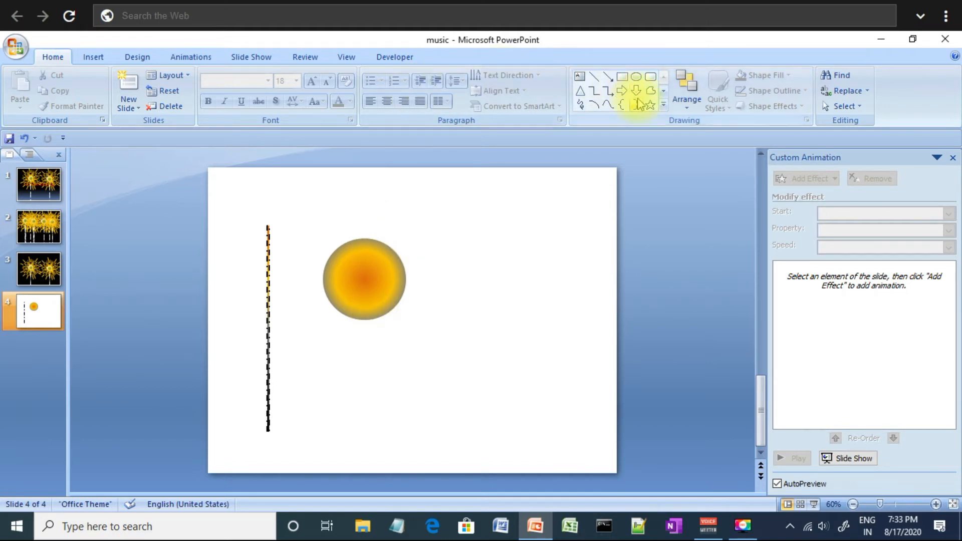
- Draw a 32-point star to the right of the circle and pull its inner points to the center to form thin rays
left_click(663, 104)
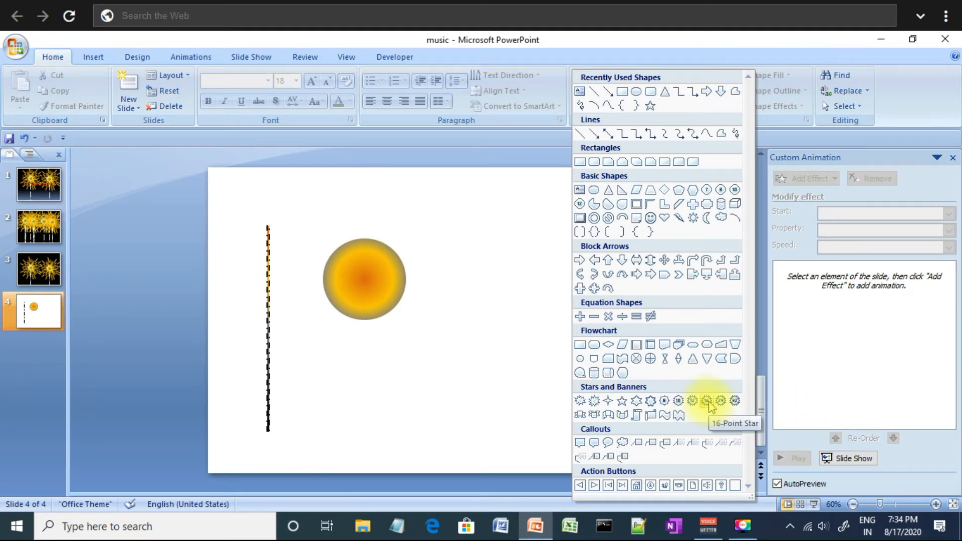
left_click(736, 406)
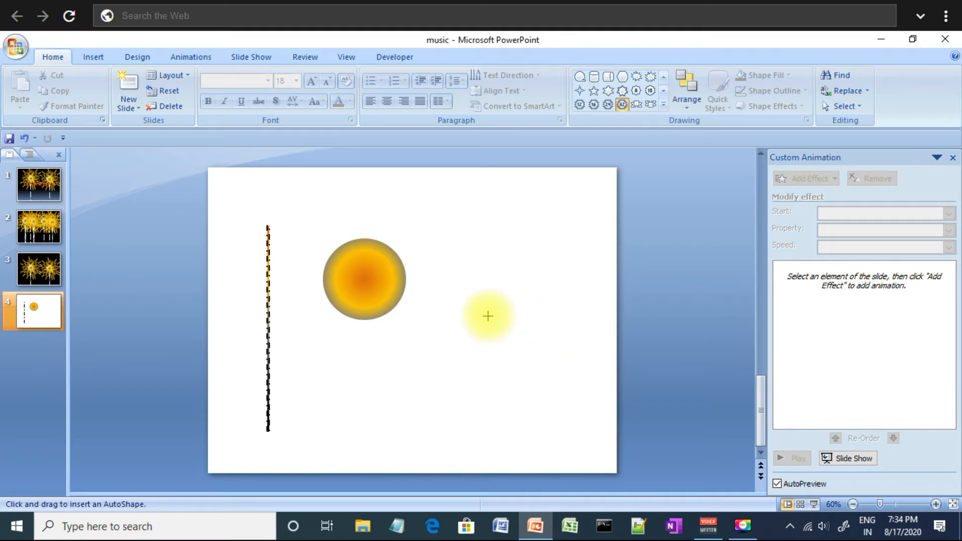
mouse_move(427, 238)
left_mouse_down()
mouse_move(506, 333)
mouse_move(584, 395)
left_mouse_up()
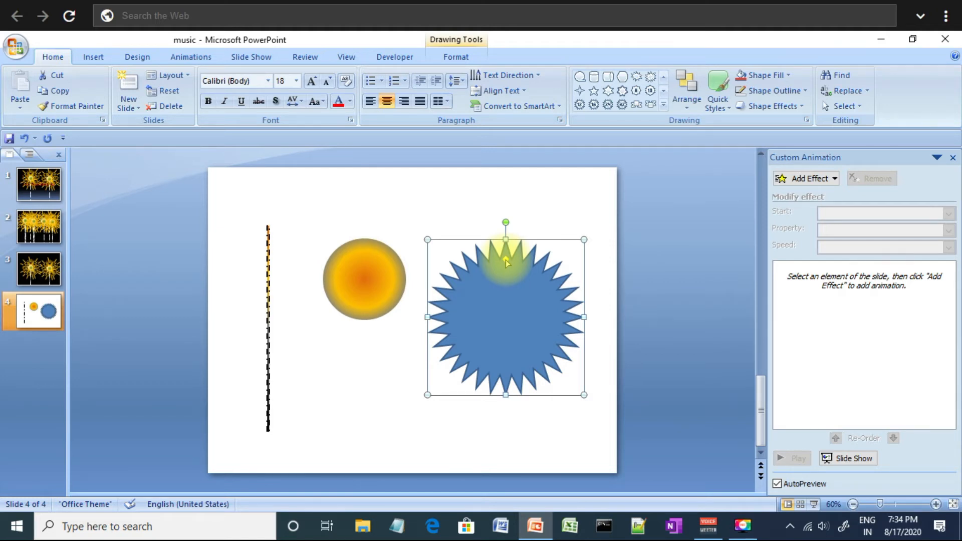
left_click_drag(506, 261, 504, 380)
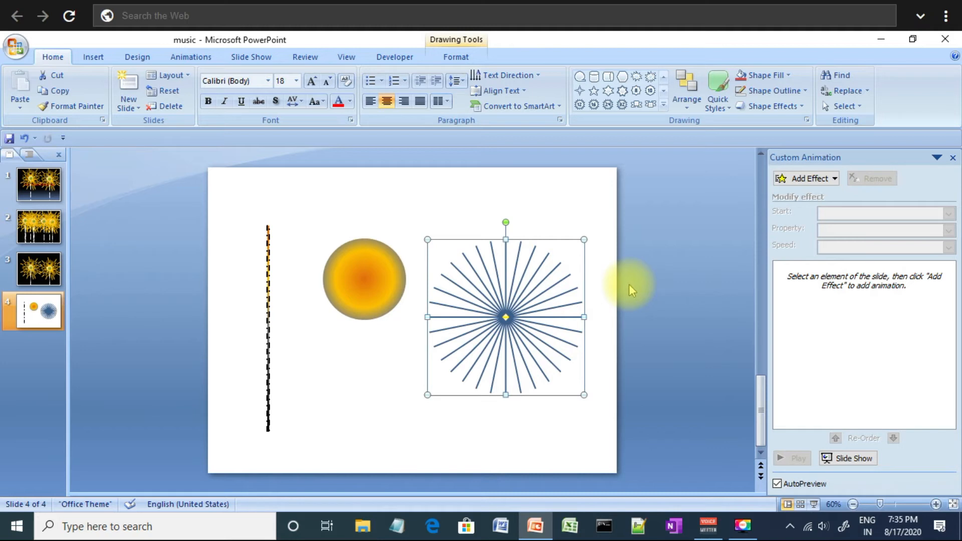
- Set the star's solid outline color to the standard orange
right_click(529, 276)
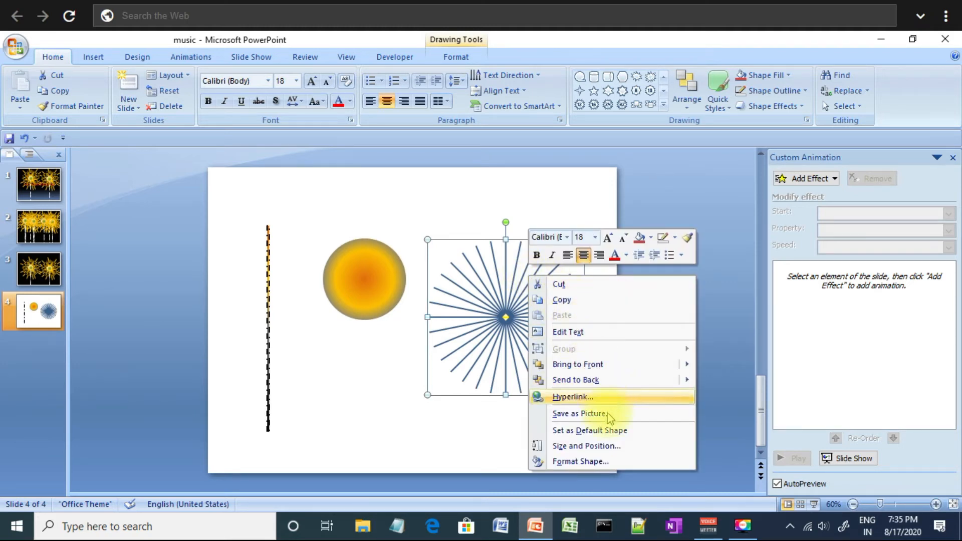
left_click(623, 460)
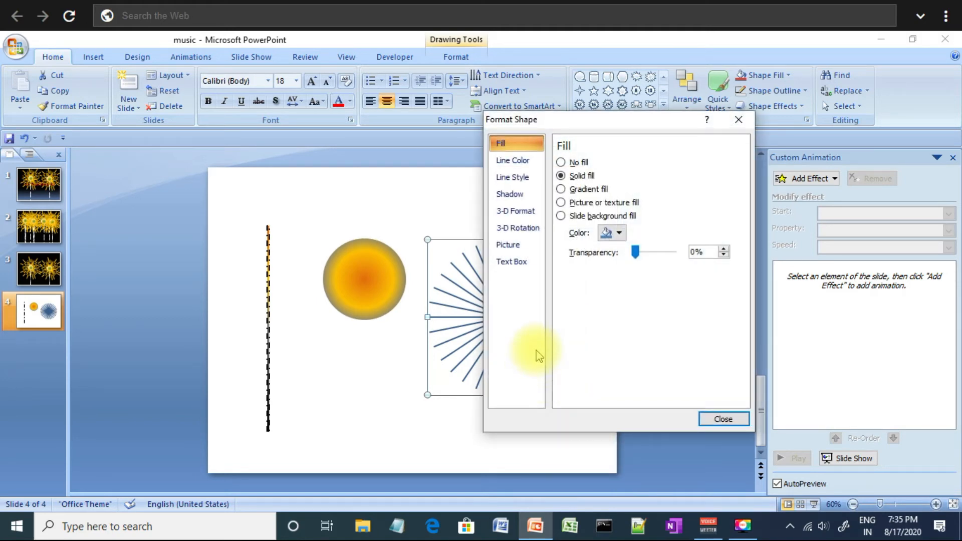
left_click(506, 159)
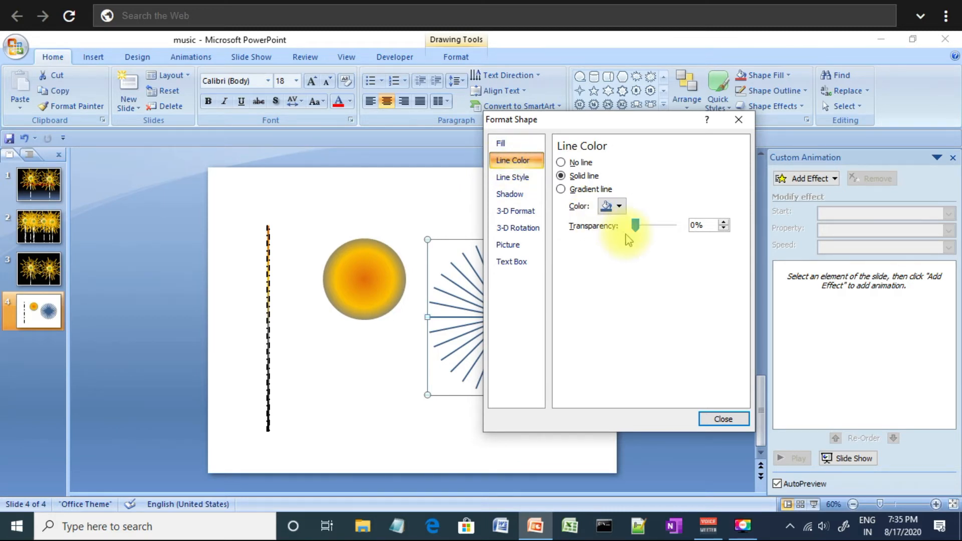
left_click(621, 206)
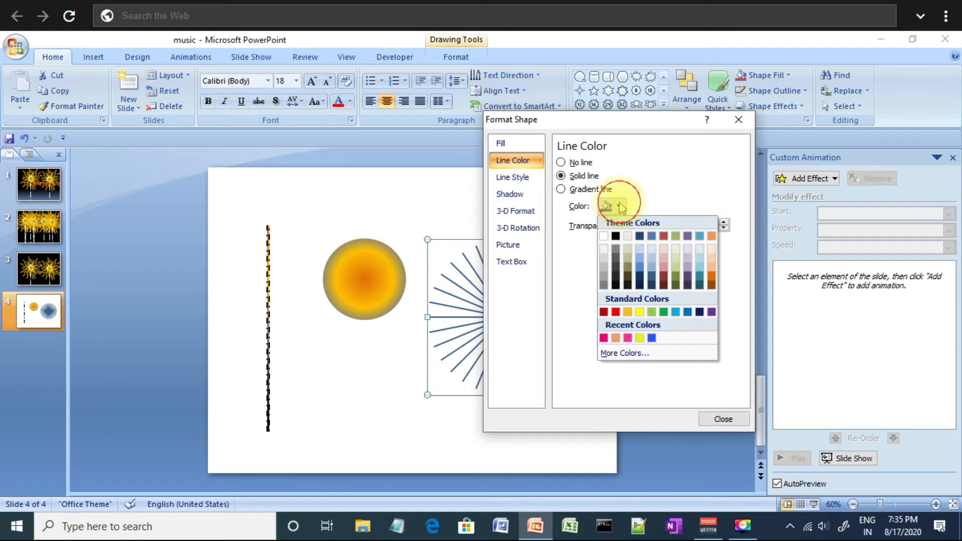
left_click(626, 312)
- Change the star's outline color to the standard yellow and uncover the whole star for viewing
left_click(612, 207)
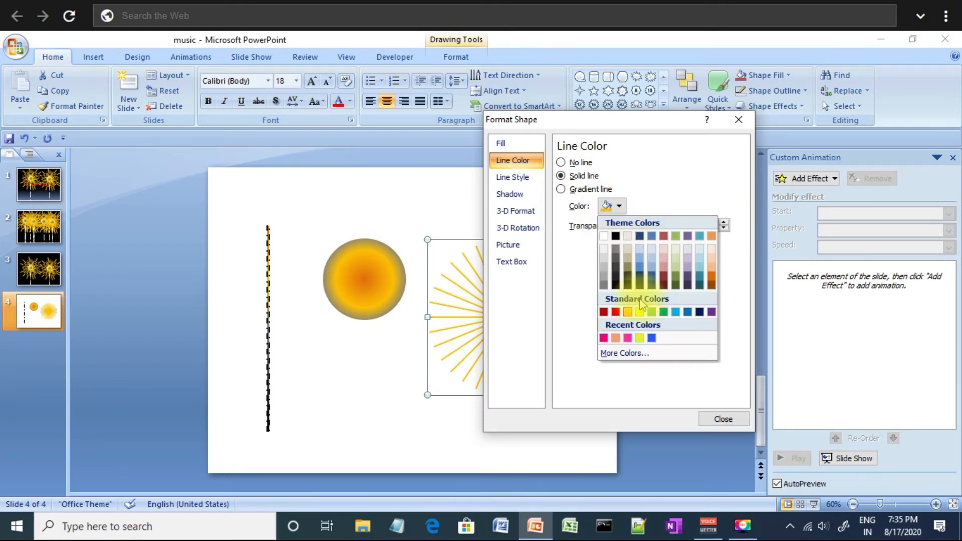
left_click(640, 312)
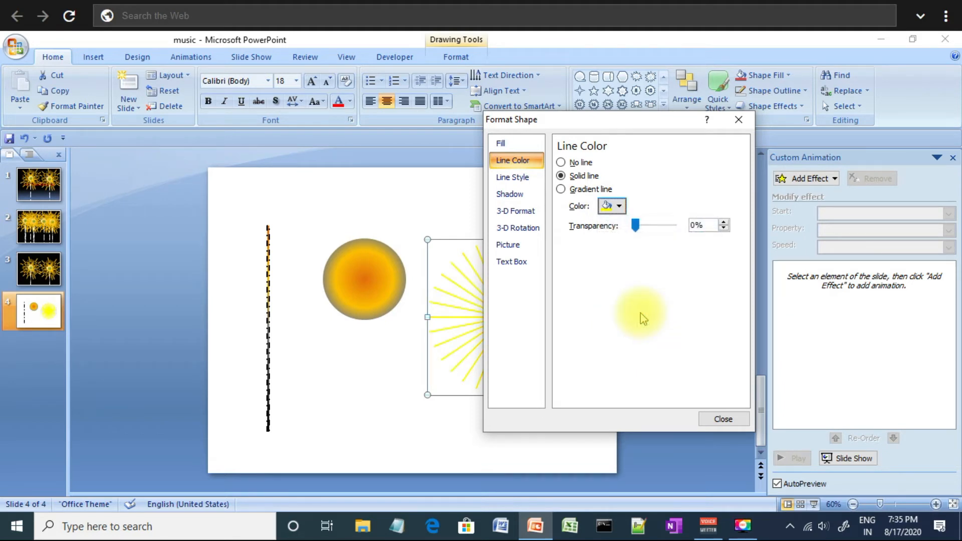
left_click_drag(645, 118, 751, 127)
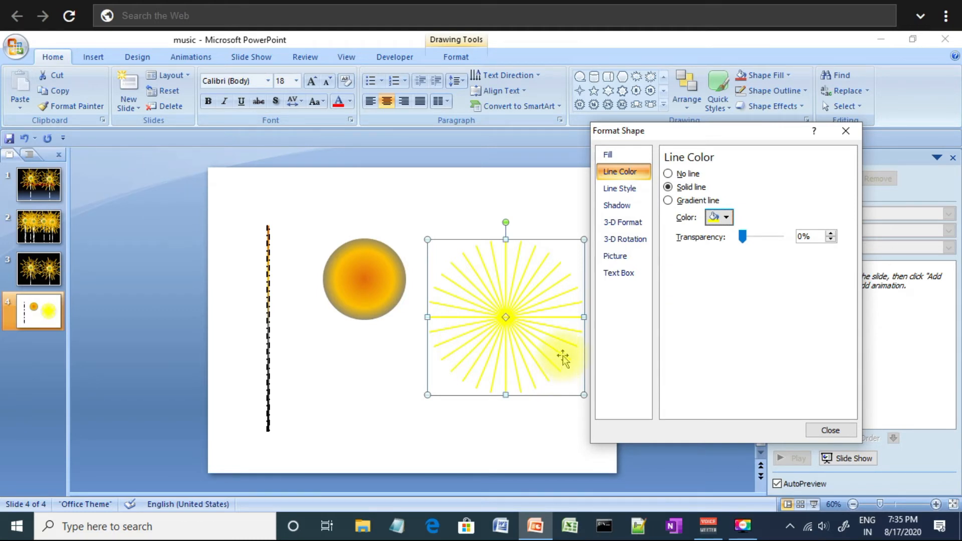
- Apply a dashed line style to the star's outline
left_click(619, 189)
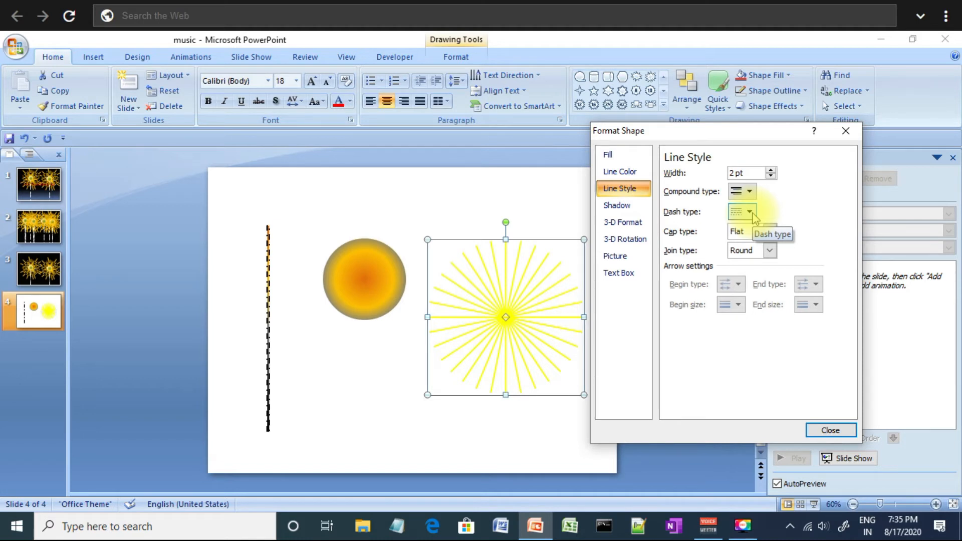
left_click(750, 212)
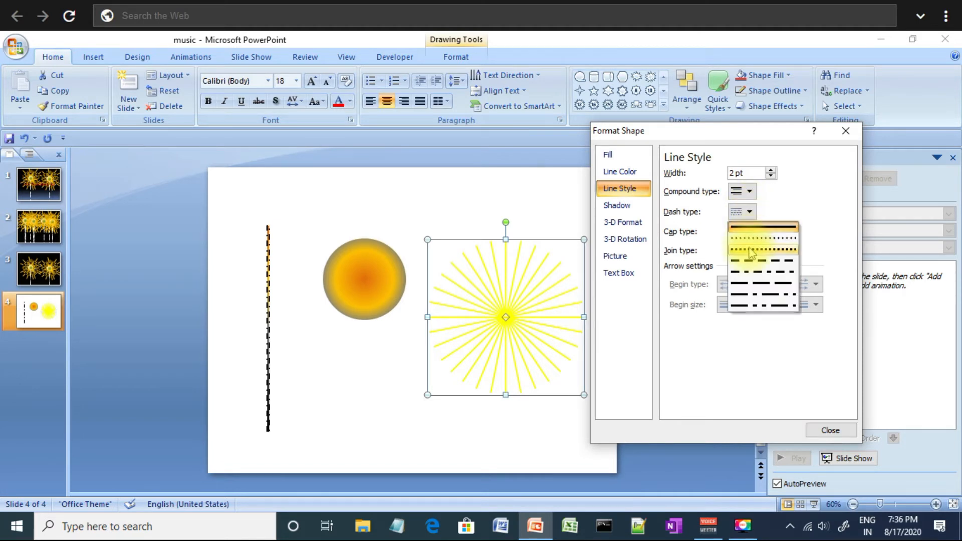
left_click(750, 268)
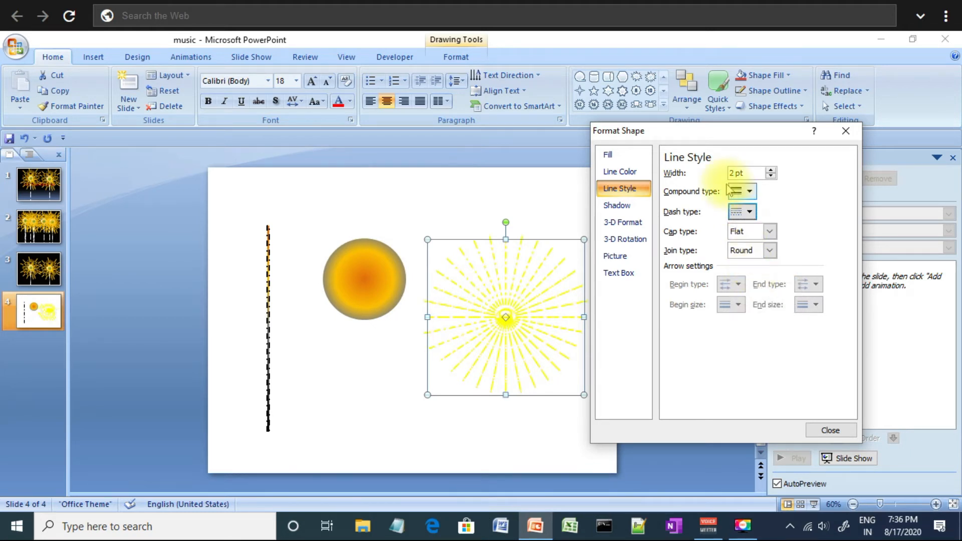
- Recolor the star's dashed outline from yellow to orange
left_click(627, 175)
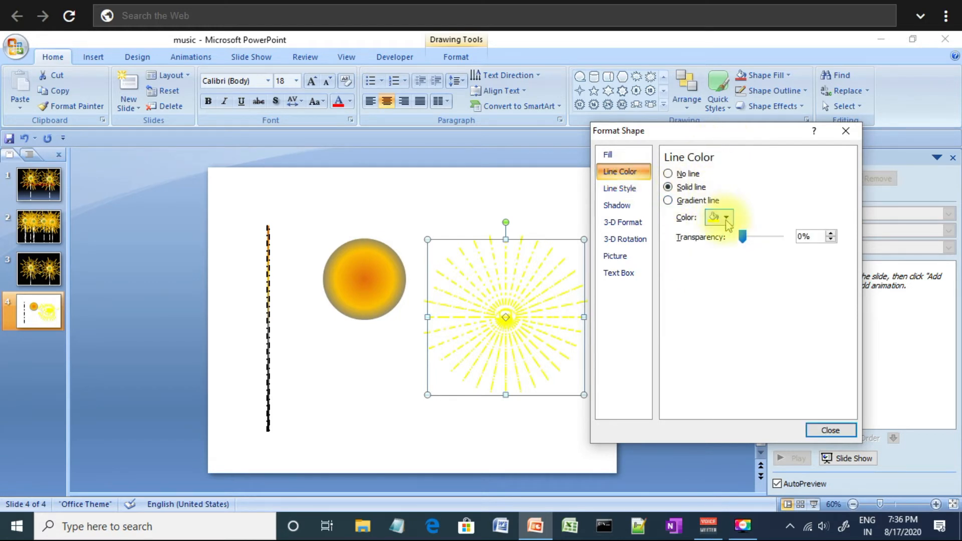
left_click(720, 217)
left_click(723, 349)
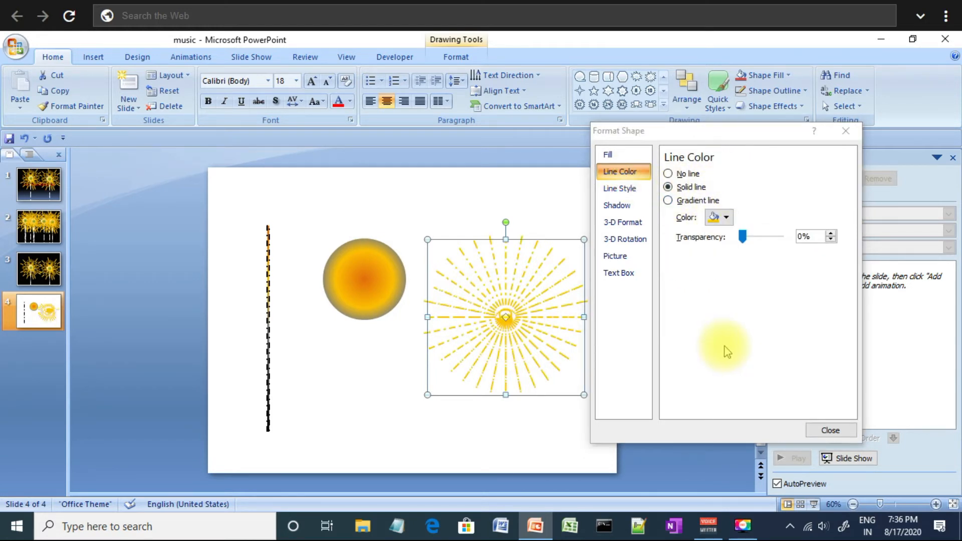